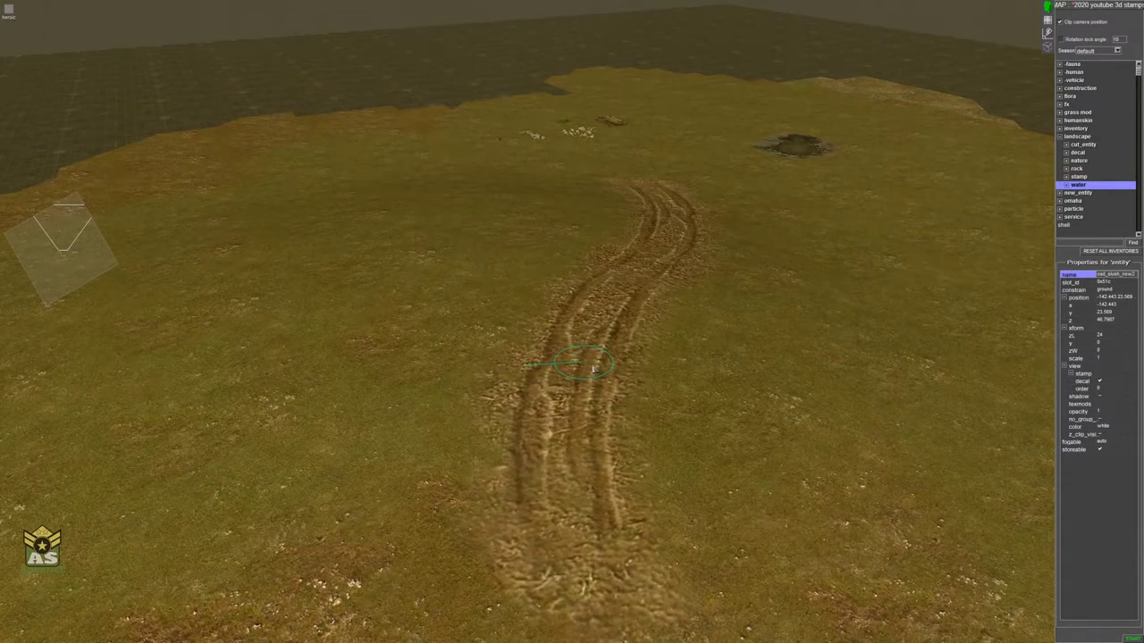
- Disable thunder in the environment settings and apply the change
{"action": "middle_click_drag", "start_coordinate": [658, 396], "coordinate": [407, 359]}
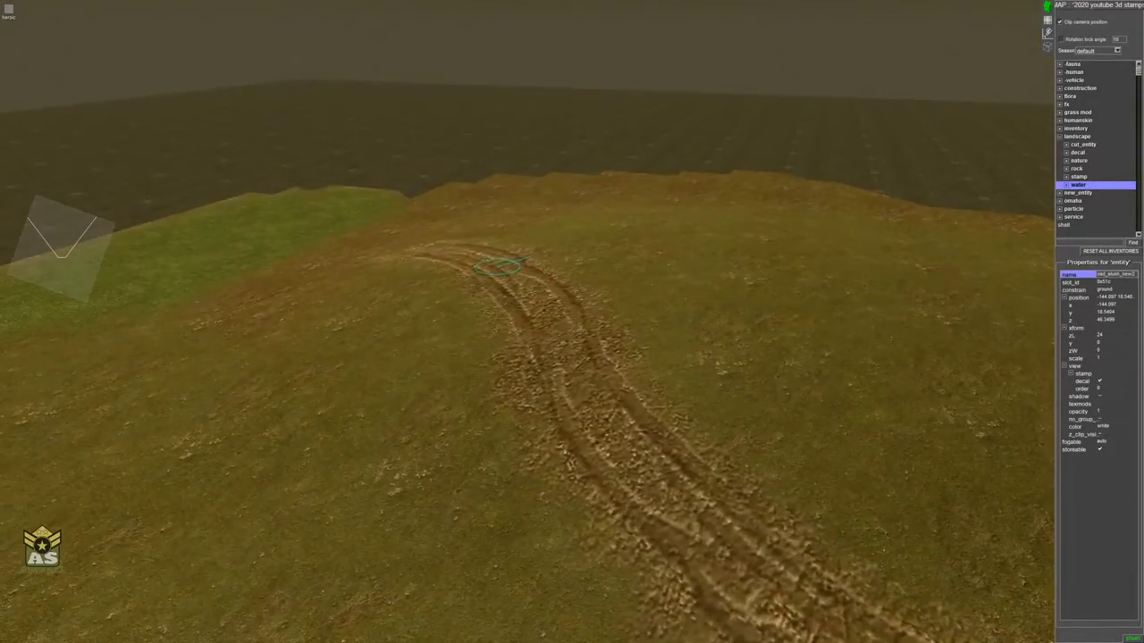
{"action": "scroll", "coordinate": [527, 358], "scroll_direction": "down", "scroll_amount": 5}
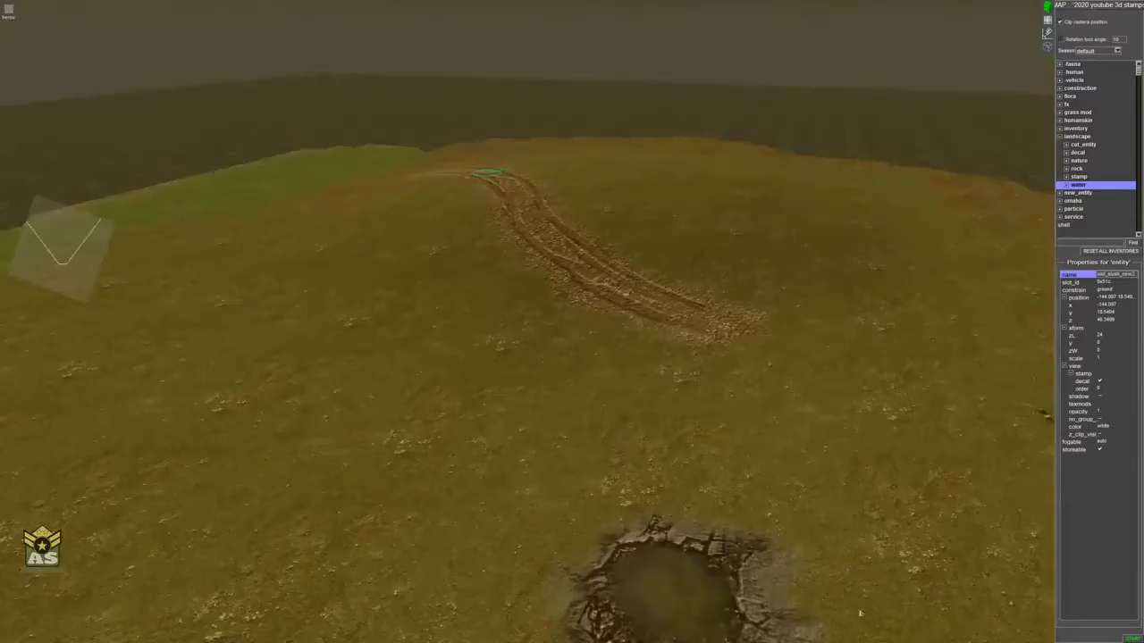
{"action": "scroll", "coordinate": [860, 613], "scroll_direction": "down", "scroll_amount": 3}
{"action": "scroll", "coordinate": [803, 313], "scroll_direction": "up", "scroll_amount": 4}
{"action": "scroll", "coordinate": [852, 527], "scroll_direction": "down", "scroll_amount": 3}
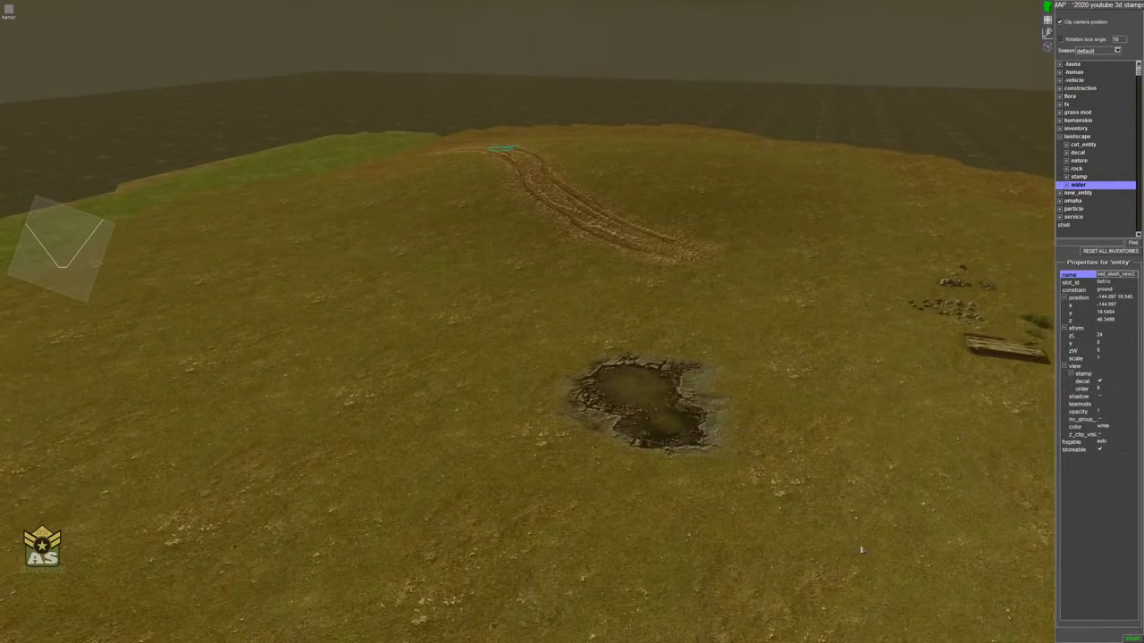
{"action": "scroll", "coordinate": [861, 550], "scroll_direction": "up", "scroll_amount": 2}
{"action": "key", "text": "alt+e"}
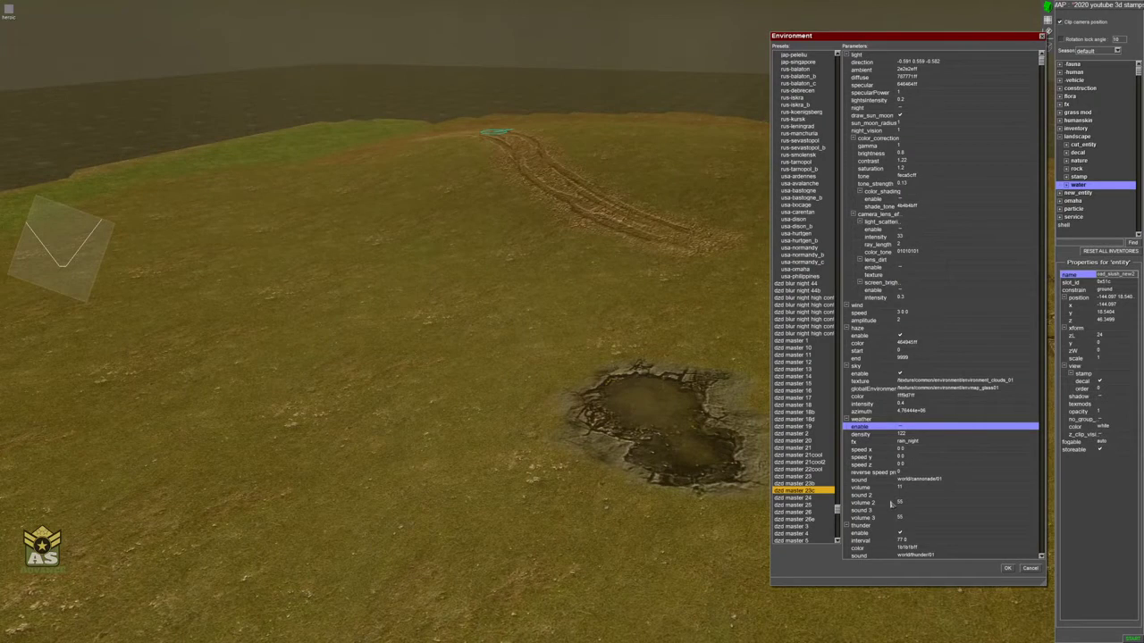
{"action": "left_click", "coordinate": [900, 534]}
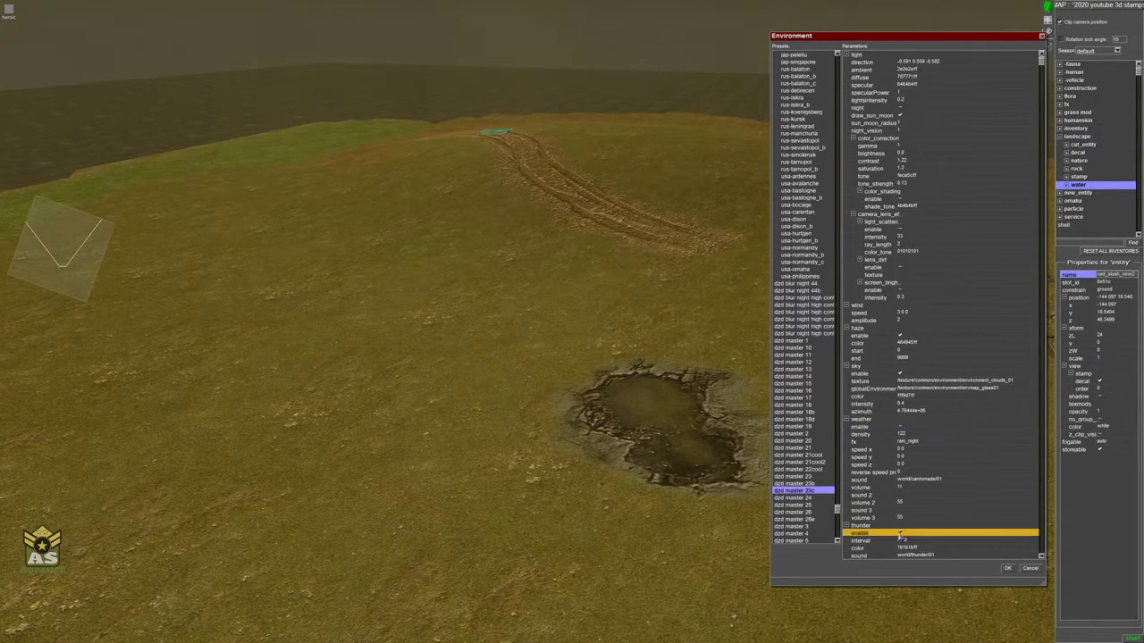
{"action": "left_click", "coordinate": [1007, 568]}
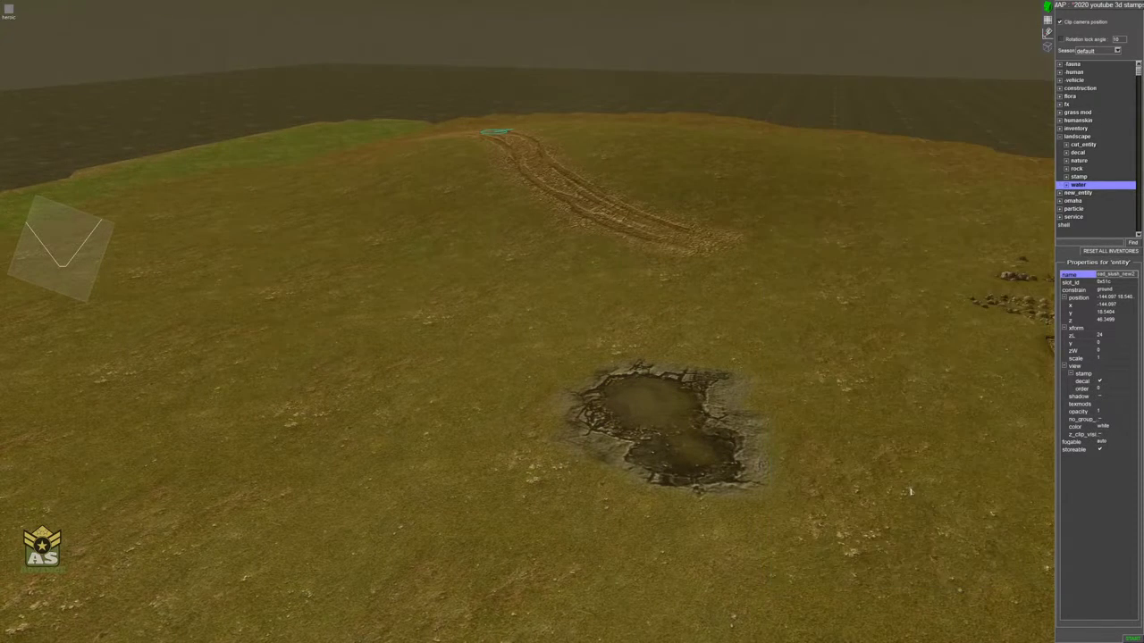
- Select the puddle's cracked-ground stamp and water object together, shift them slightly across the ground, and deselect them
{"action": "middle_click_drag", "start_coordinate": [911, 492], "coordinate": [855, 492]}
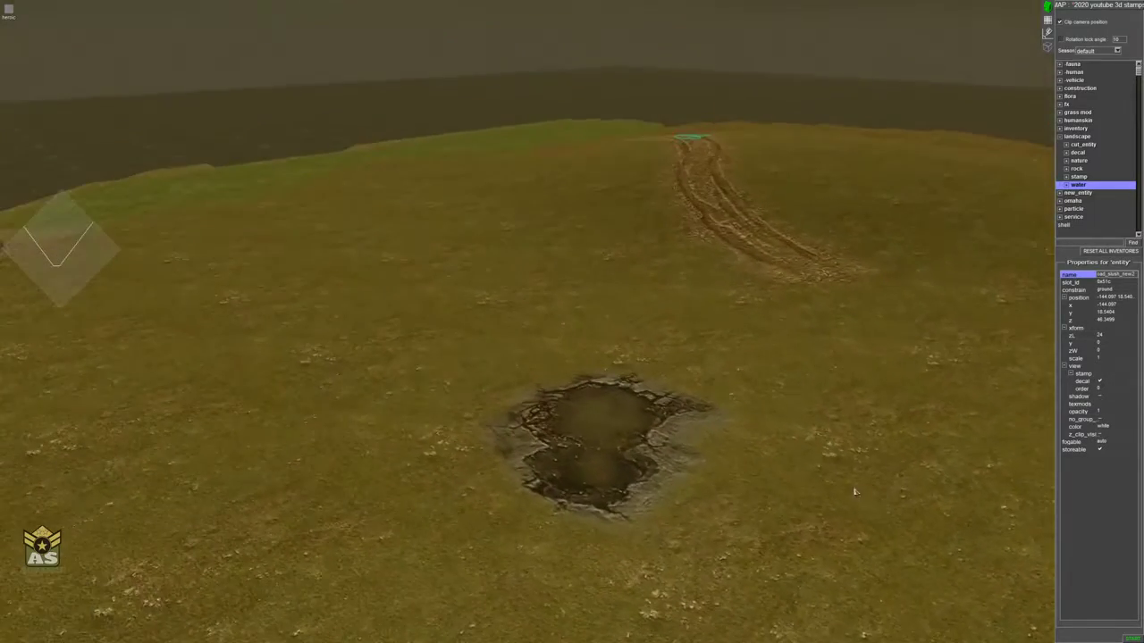
{"action": "left_click", "coordinate": [867, 364]}
{"action": "middle_click_drag", "start_coordinate": [780, 493], "coordinate": [803, 489]}
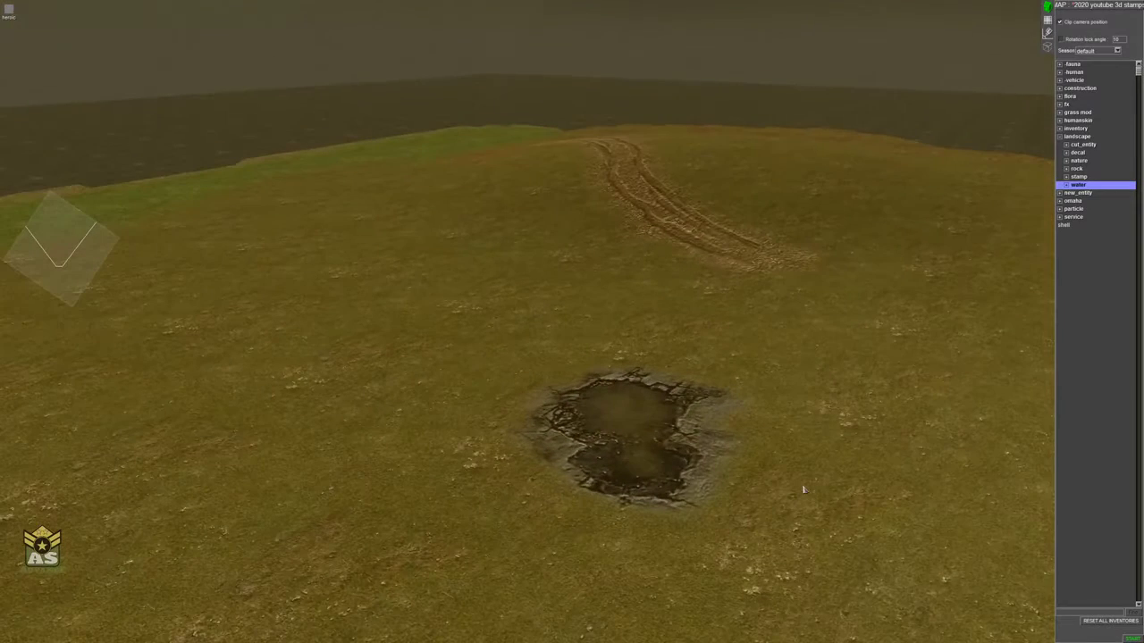
{"action": "left_click_drag", "start_coordinate": [670, 470], "coordinate": [625, 414]}
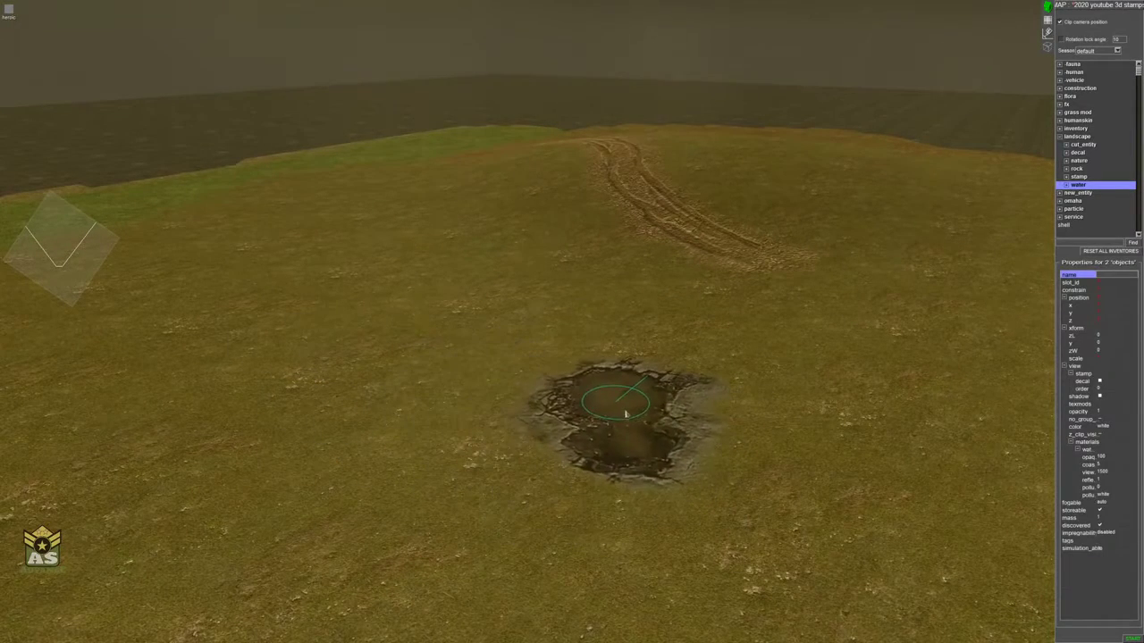
{"action": "middle_click_drag", "start_coordinate": [753, 436], "coordinate": [722, 436]}
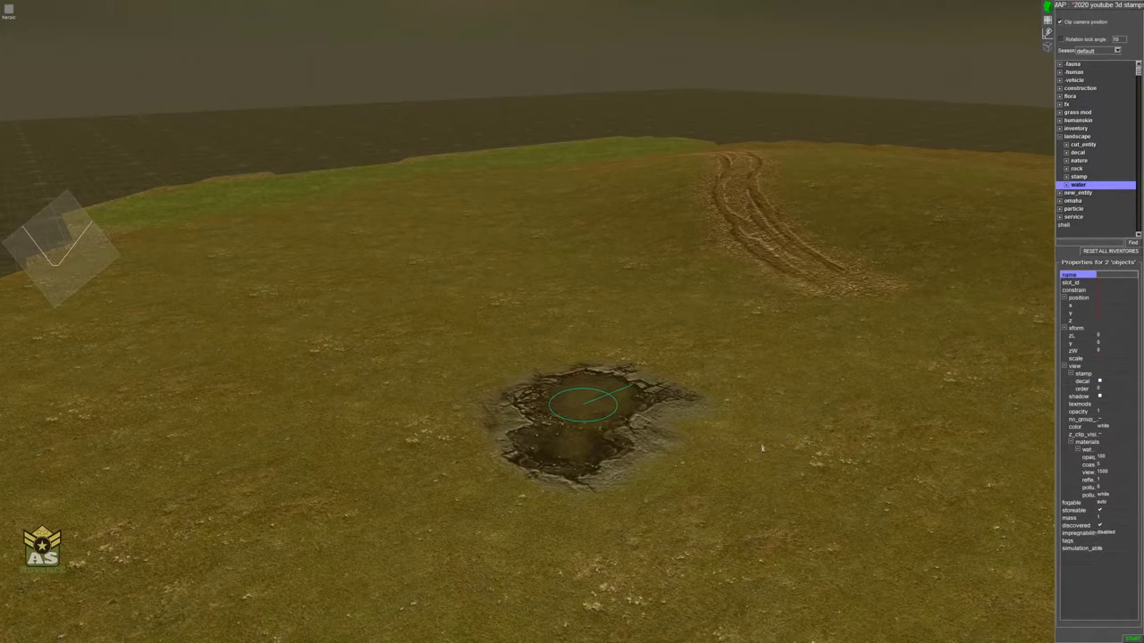
{"action": "left_click", "coordinate": [713, 456]}
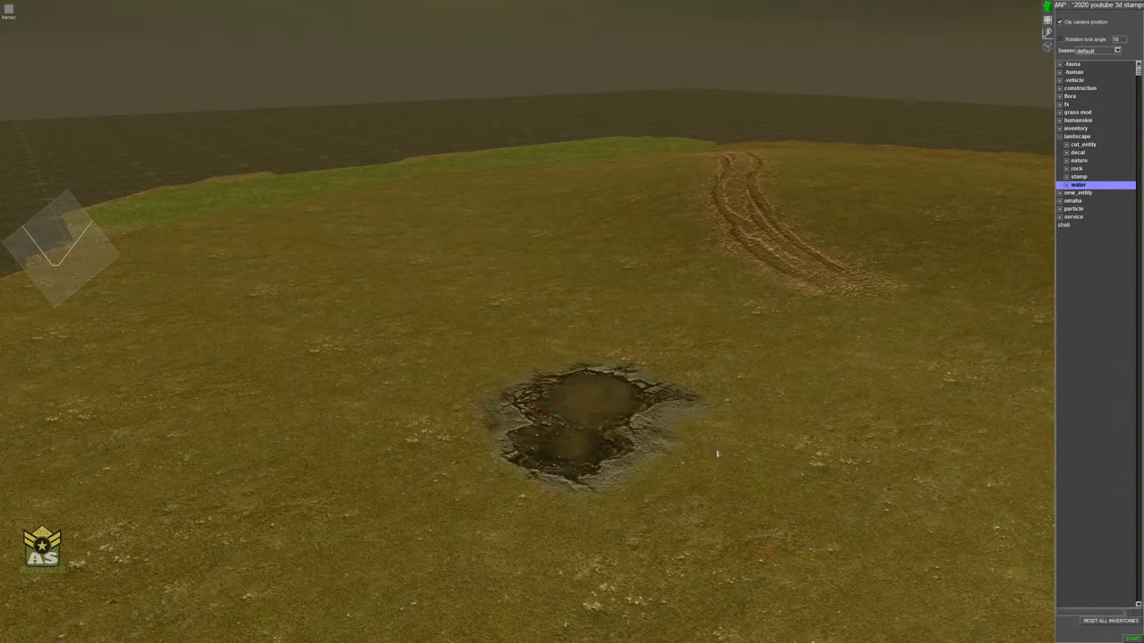
{"action": "middle_click_drag", "start_coordinate": [731, 458], "coordinate": [786, 474]}
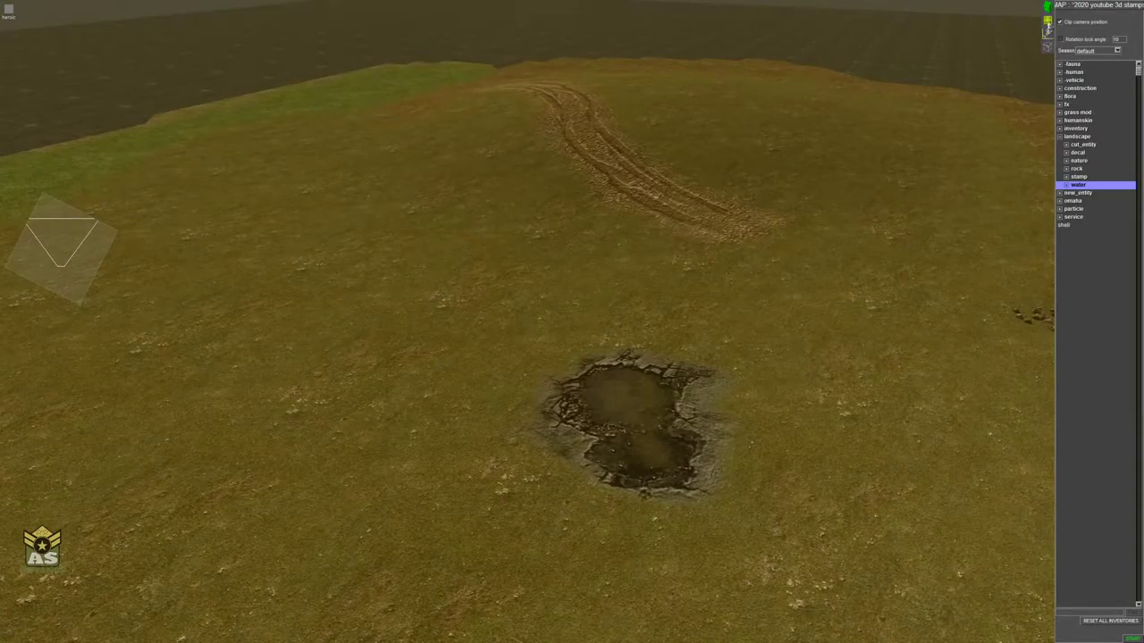
- Switch to terrain polygon editing with the wireframe displayed and examine the mesh density around the puddle
{"action": "left_click", "coordinate": [1048, 22]}
{"action": "left_click", "coordinate": [1076, 52]}
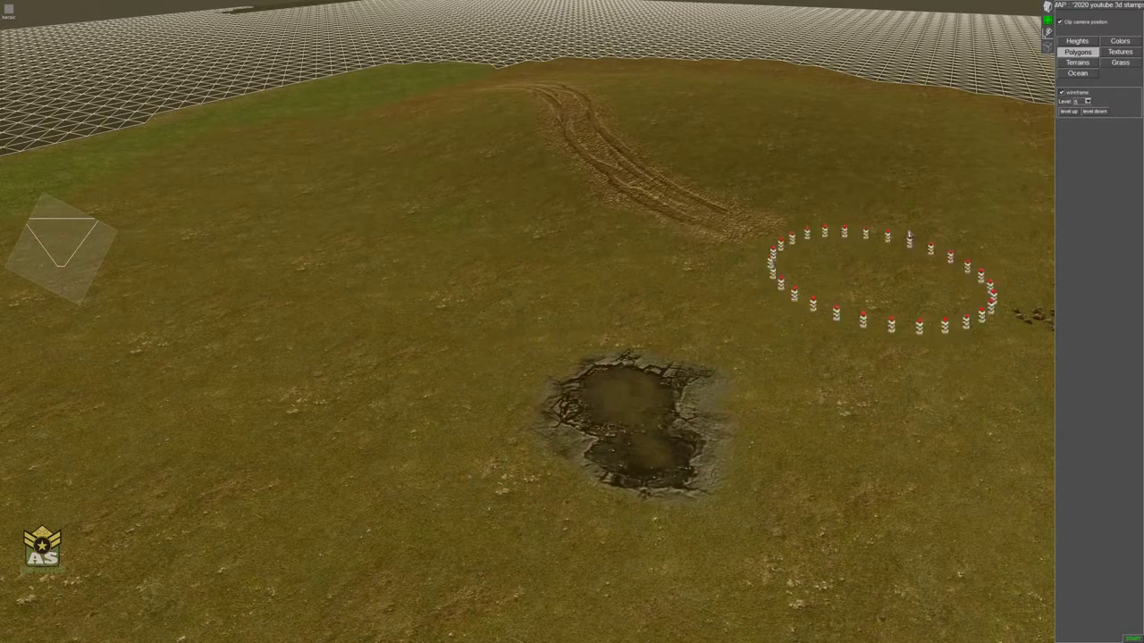
{"action": "left_click", "coordinate": [1062, 94]}
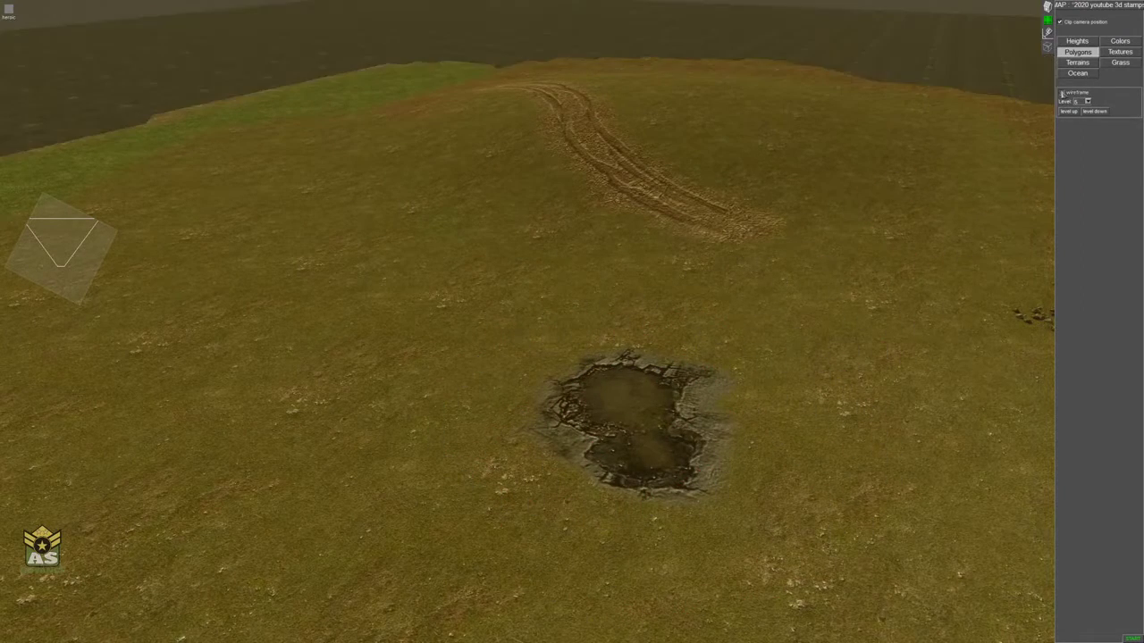
{"action": "left_click", "coordinate": [1062, 94]}
{"action": "middle_click_drag", "start_coordinate": [751, 350], "coordinate": [632, 378]}
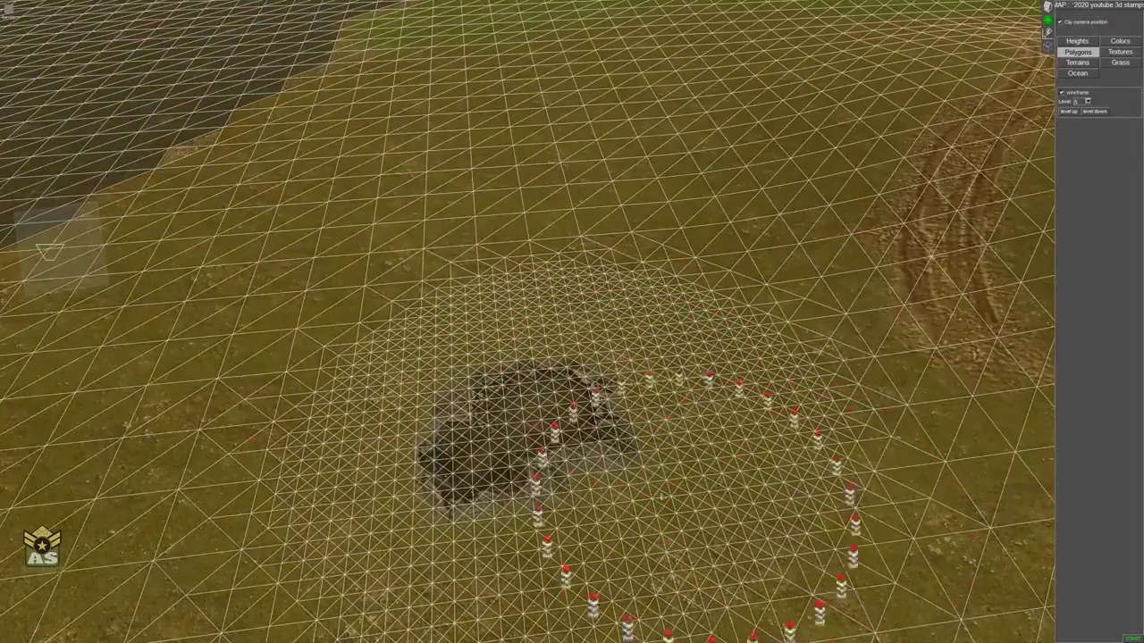
{"action": "mouse_move", "coordinate": [759, 466]}
{"action": "middle_mouse_down"}
{"action": "mouse_move", "coordinate": [844, 454]}
{"action": "mouse_move", "coordinate": [810, 410]}
{"action": "middle_mouse_up"}
- Refine the terrain polygons along the lower end of the mud track with the polygon brush
{"action": "mouse_move", "coordinate": [858, 402]}
{"action": "left_mouse_down"}
{"action": "mouse_move", "coordinate": [777, 314]}
{"action": "mouse_move", "coordinate": [737, 213]}
{"action": "left_mouse_up"}
{"action": "middle_click_drag", "start_coordinate": [760, 253], "coordinate": [742, 261]}
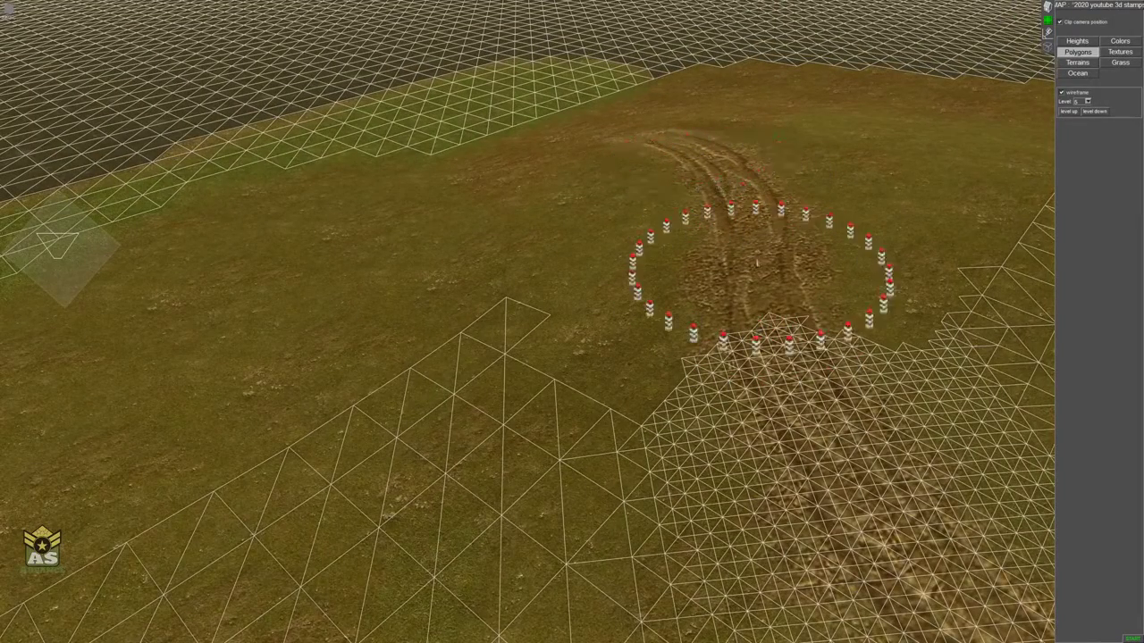
{"action": "left_click_drag", "start_coordinate": [768, 345], "coordinate": [775, 380]}
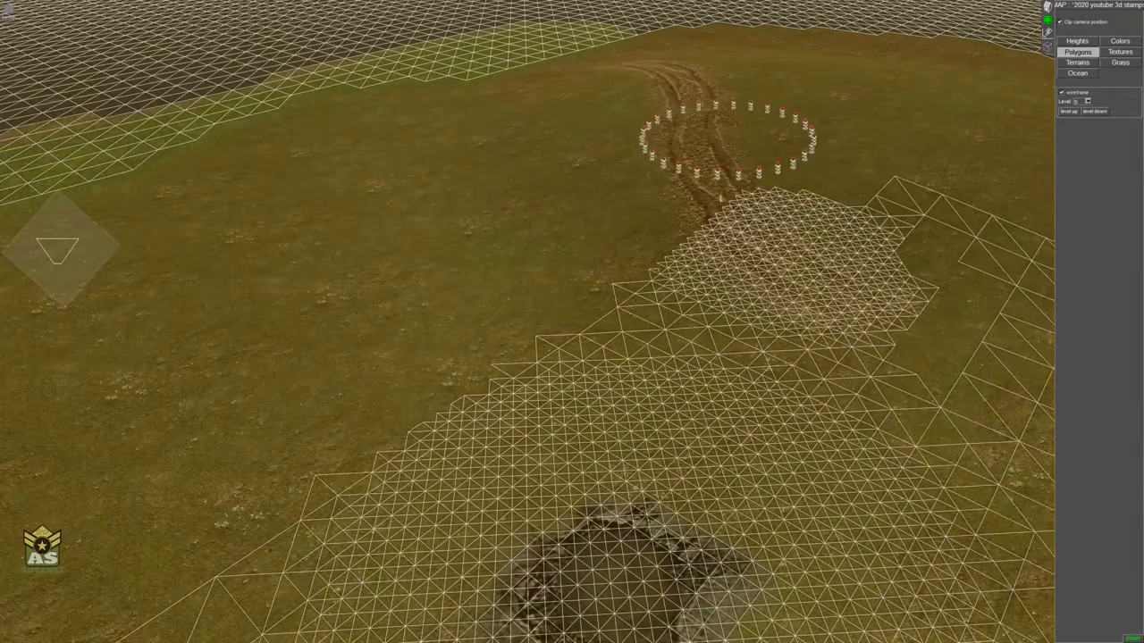
- Switch to terrain height editing and examine the heightmap grid under and around the puddle
{"action": "left_click", "coordinate": [1076, 42]}
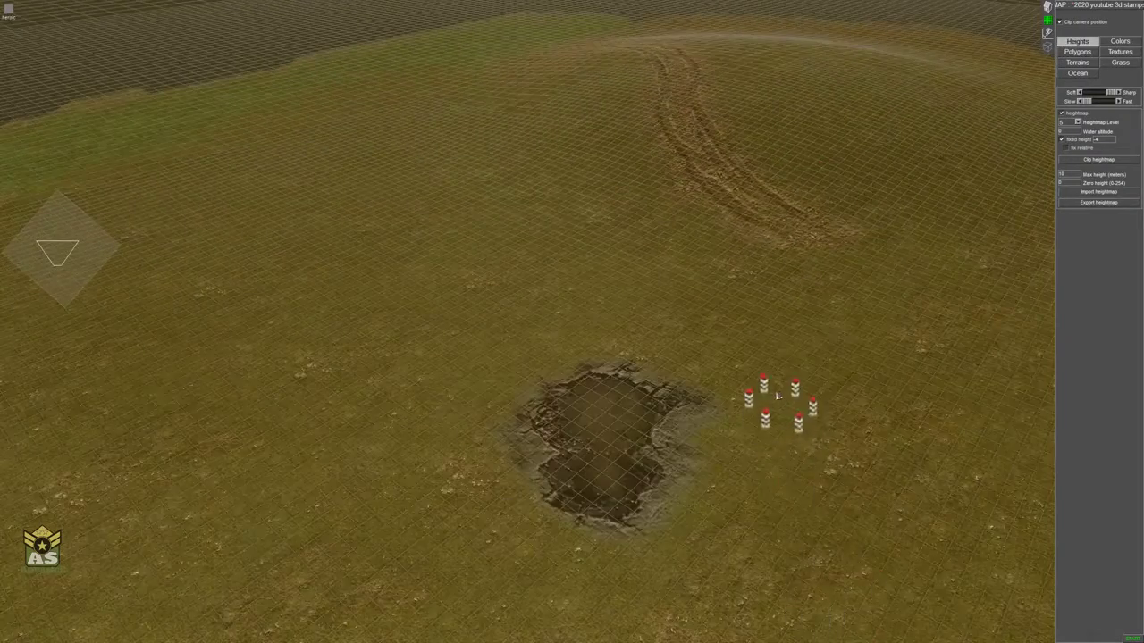
{"action": "middle_click_drag", "start_coordinate": [883, 362], "coordinate": [615, 361]}
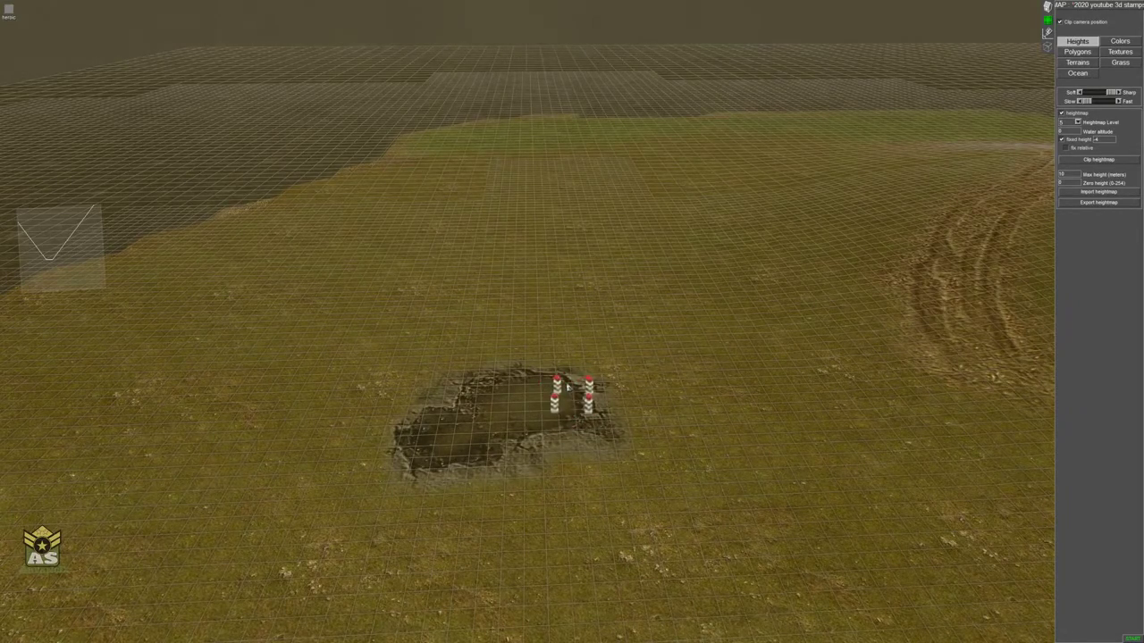
{"action": "middle_click_drag", "start_coordinate": [568, 388], "coordinate": [643, 456]}
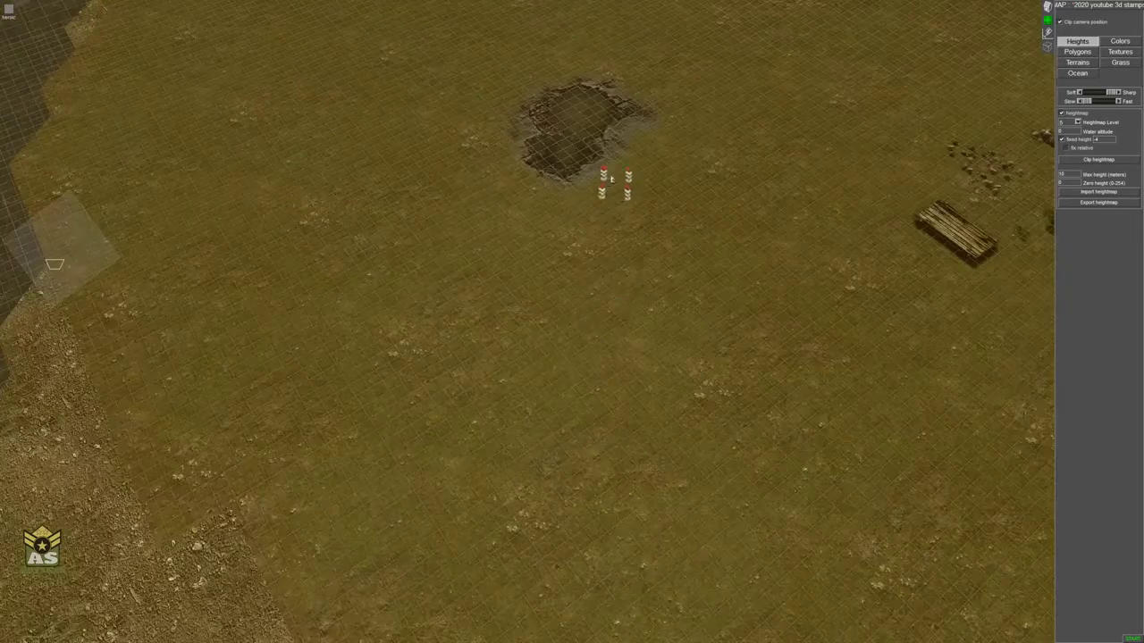
{"action": "scroll", "coordinate": [612, 179], "scroll_direction": "up", "scroll_amount": 3}
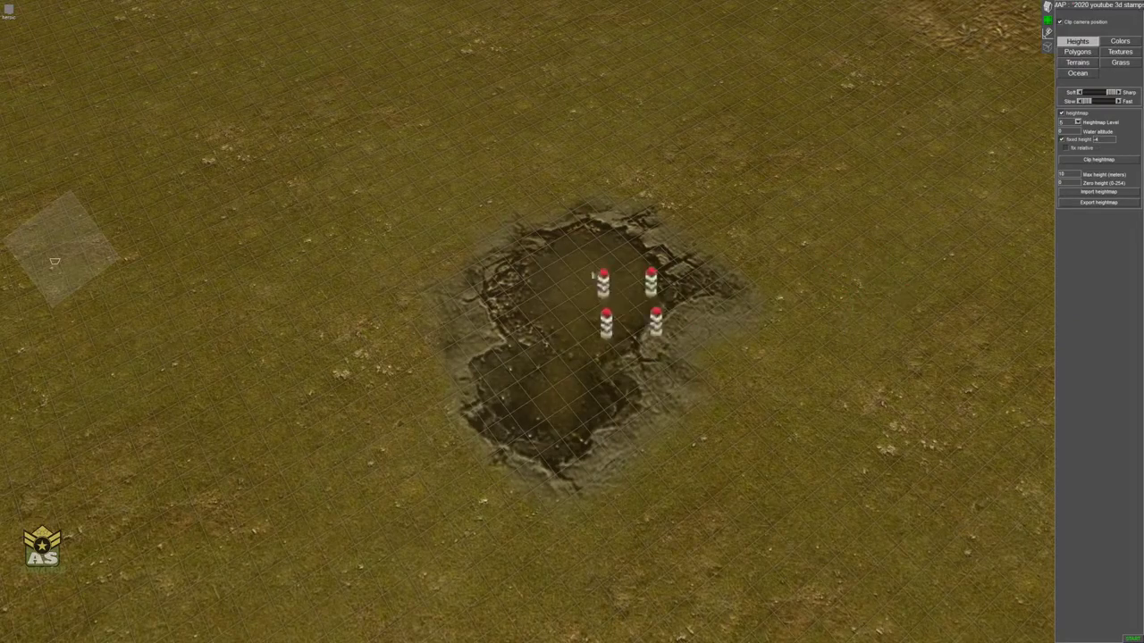
{"action": "mouse_move", "coordinate": [656, 308]}
{"action": "middle_mouse_down"}
{"action": "mouse_move", "coordinate": [666, 188]}
{"action": "mouse_move", "coordinate": [645, 301]}
{"action": "mouse_move", "coordinate": [644, 290]}
{"action": "middle_mouse_up"}
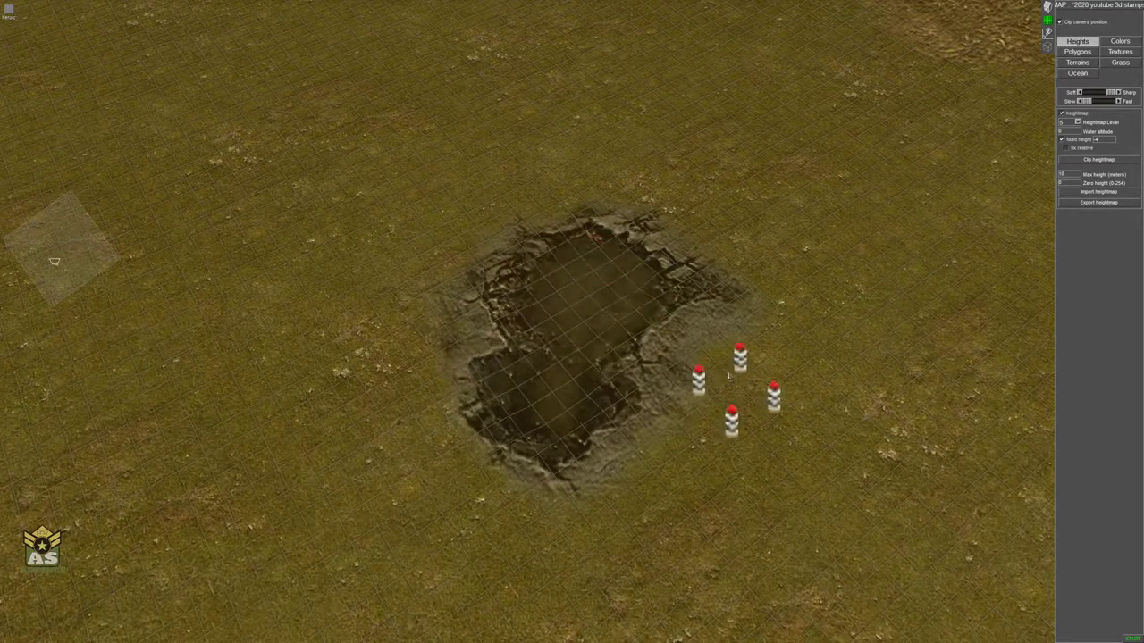
{"action": "mouse_move", "coordinate": [735, 391]}
{"action": "middle_mouse_down"}
{"action": "mouse_move", "coordinate": [756, 252]}
{"action": "mouse_move", "coordinate": [574, 243]}
{"action": "mouse_move", "coordinate": [695, 250]}
{"action": "mouse_move", "coordinate": [840, 308]}
{"action": "mouse_move", "coordinate": [905, 227]}
{"action": "mouse_move", "coordinate": [843, 247]}
{"action": "mouse_move", "coordinate": [620, 209]}
{"action": "mouse_move", "coordinate": [755, 250]}
{"action": "middle_mouse_up"}
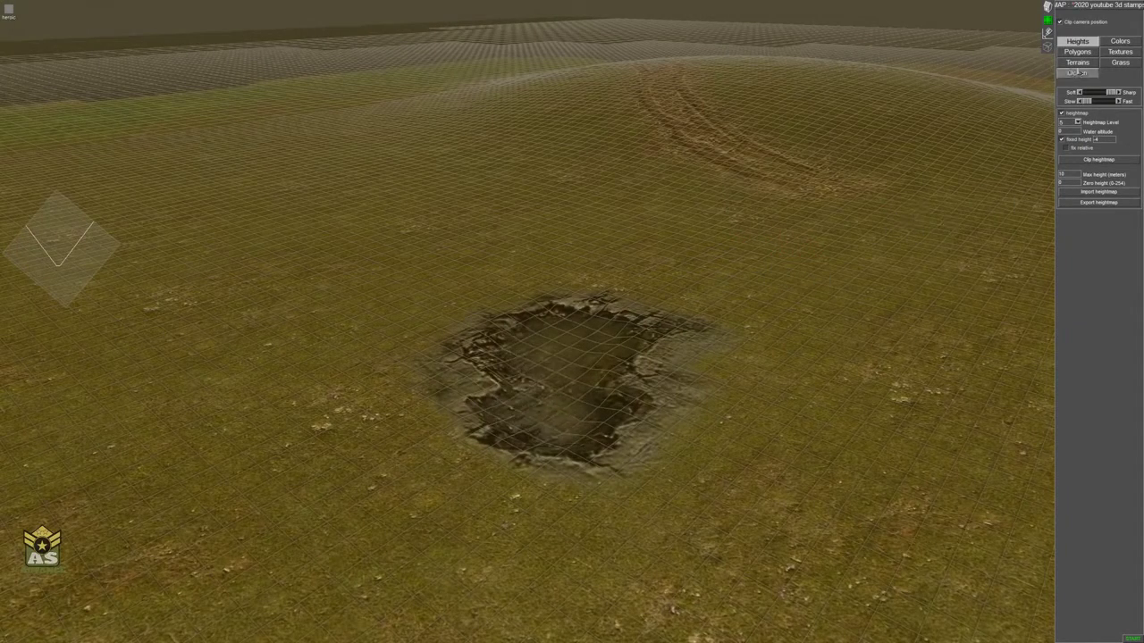
- Return to entity editing and expand the landscape water category to view the available water entities
{"action": "left_click", "coordinate": [1047, 19]}
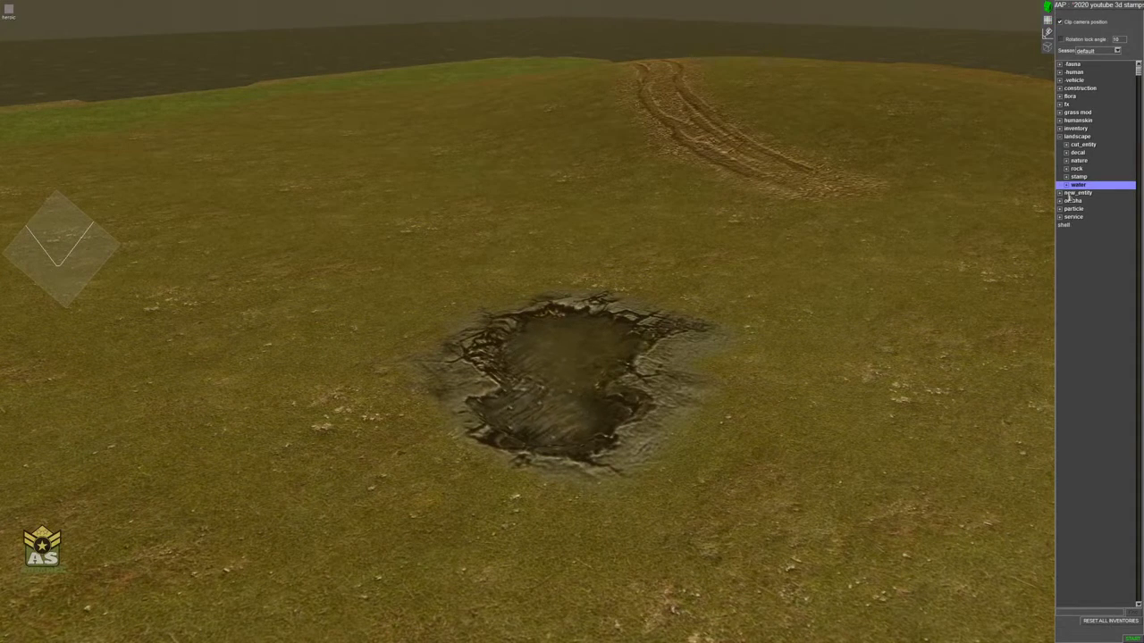
{"action": "left_click", "coordinate": [1067, 186]}
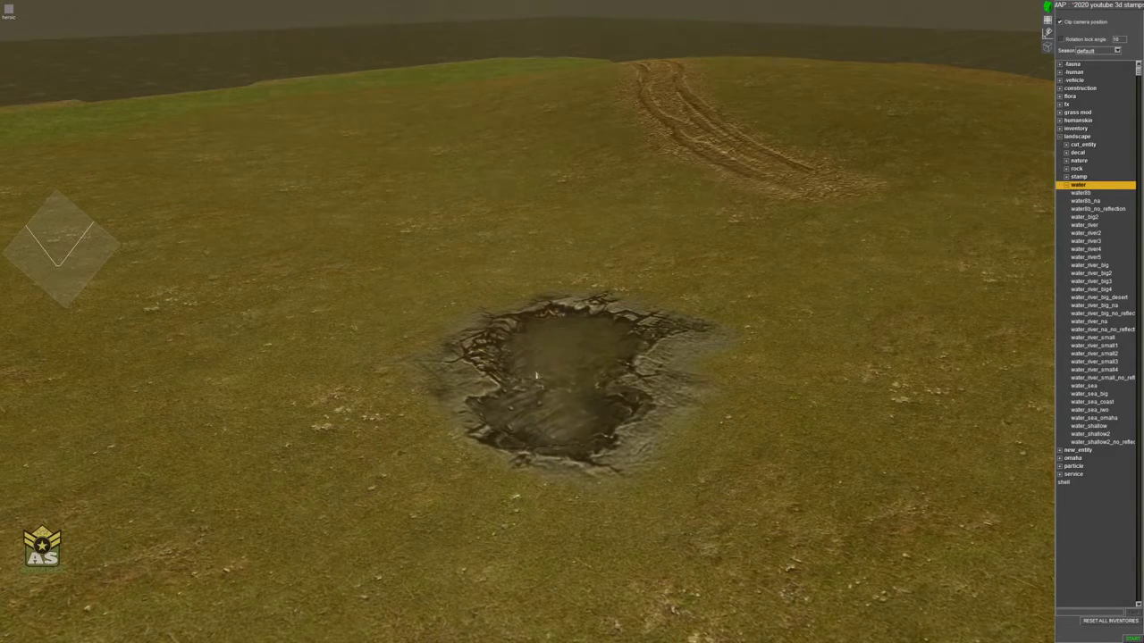
{"action": "middle_click_drag", "start_coordinate": [747, 441], "coordinate": [742, 396]}
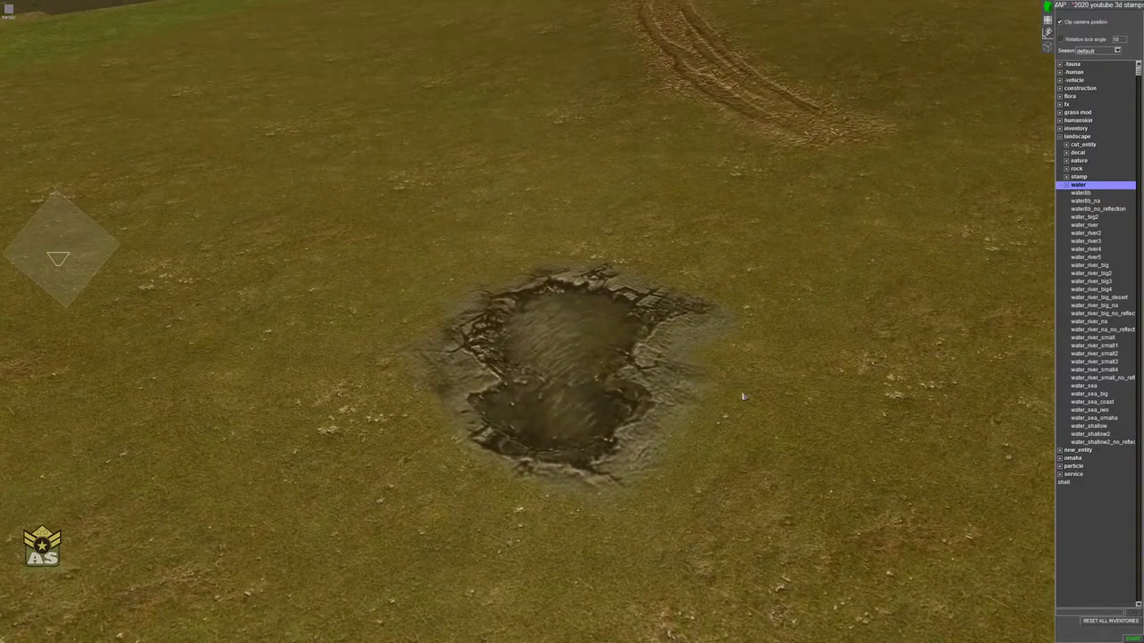
- Enable the weather effect using rain_night in the environment settings and apply it
{"action": "key", "text": "alt+e"}
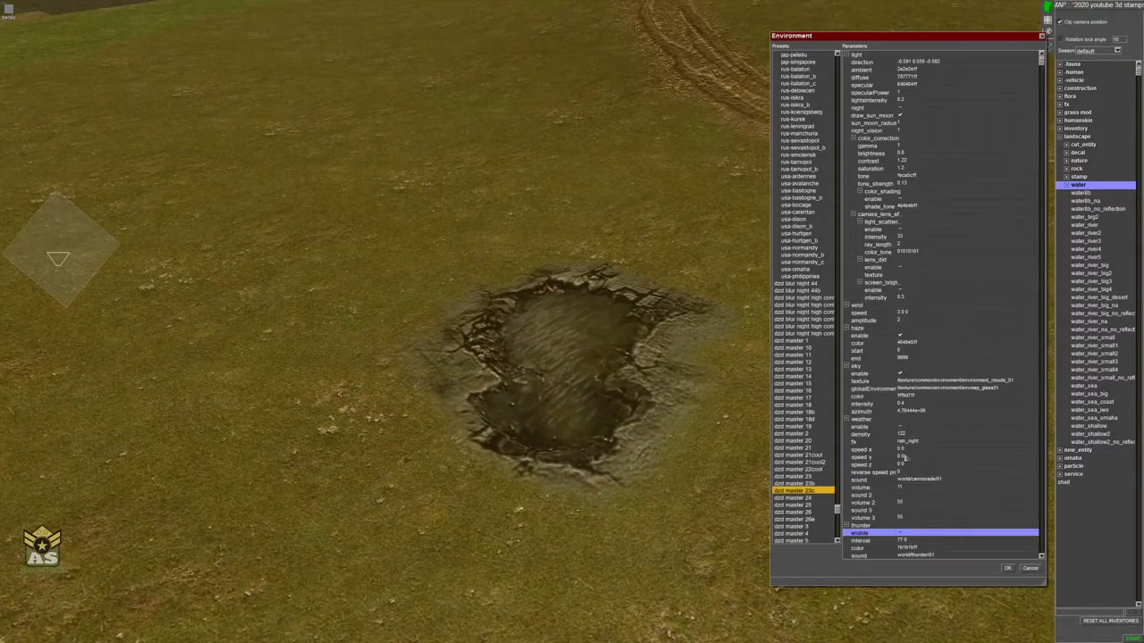
{"action": "left_click", "coordinate": [900, 375]}
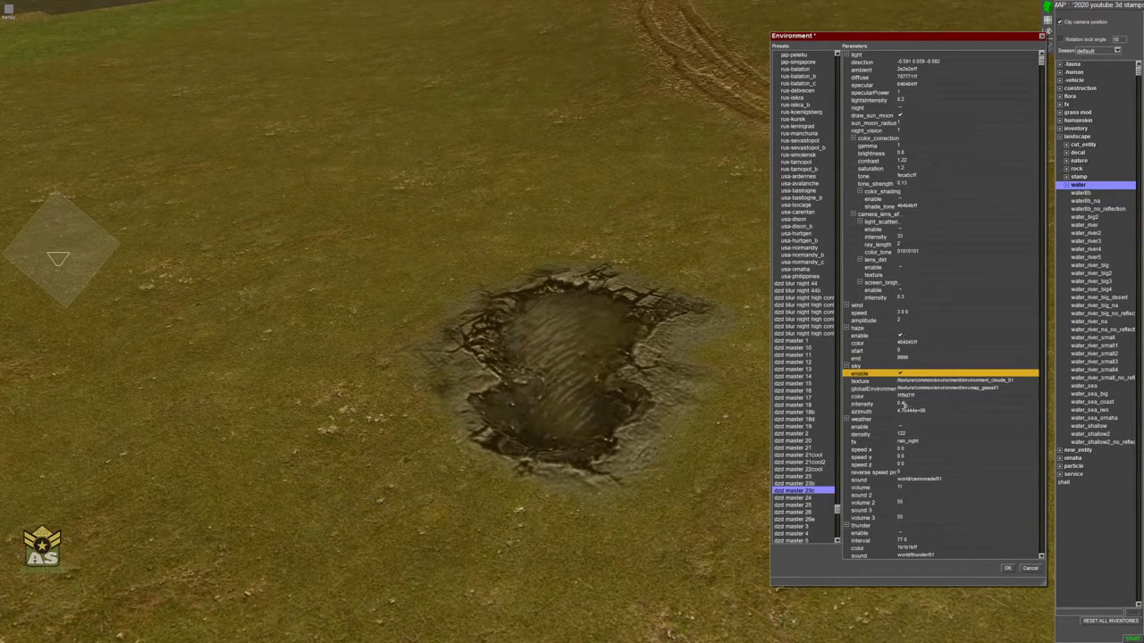
{"action": "left_click", "coordinate": [901, 427]}
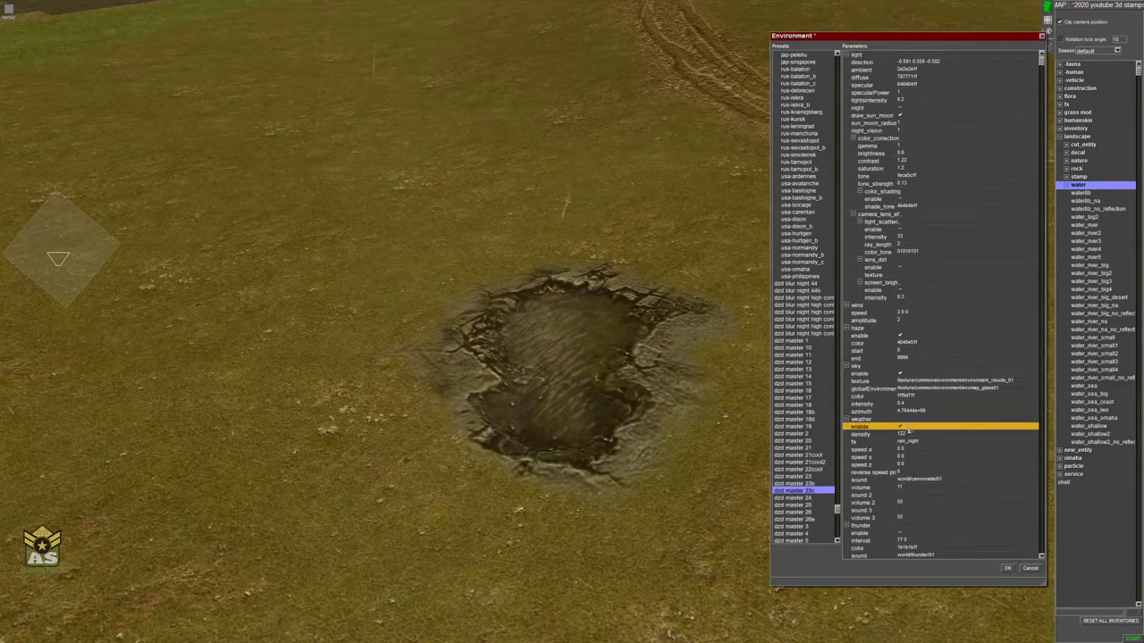
{"action": "left_click", "coordinate": [1007, 568]}
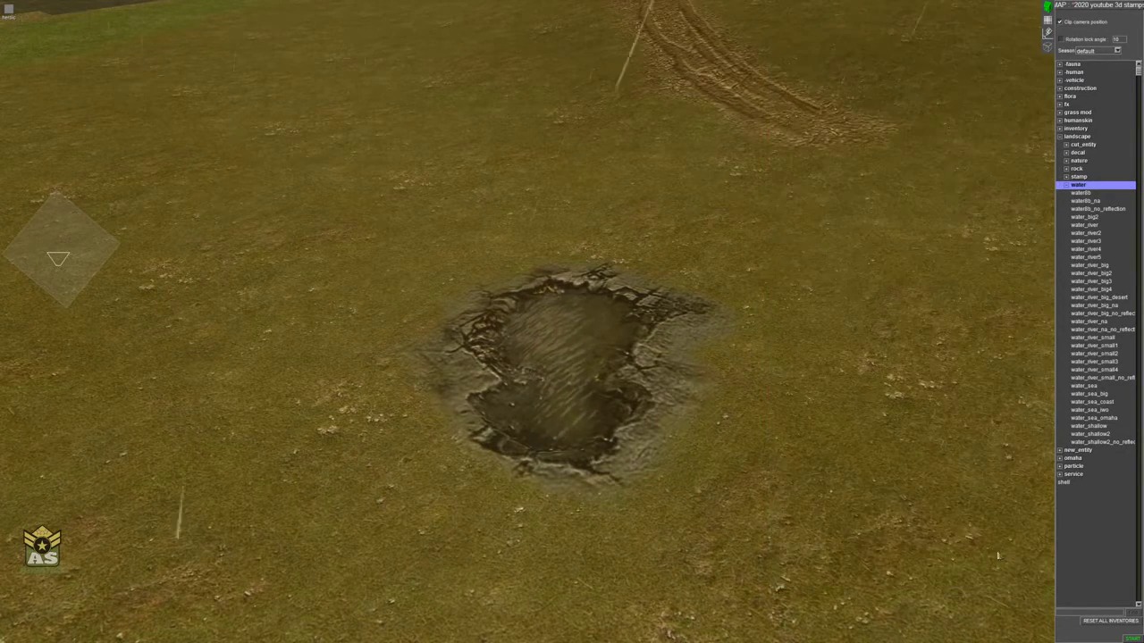
- Switch to terrain-type editing, choose the water type and examine the terrain cells covering the puddle
{"action": "middle_click_drag", "start_coordinate": [805, 491], "coordinate": [776, 447]}
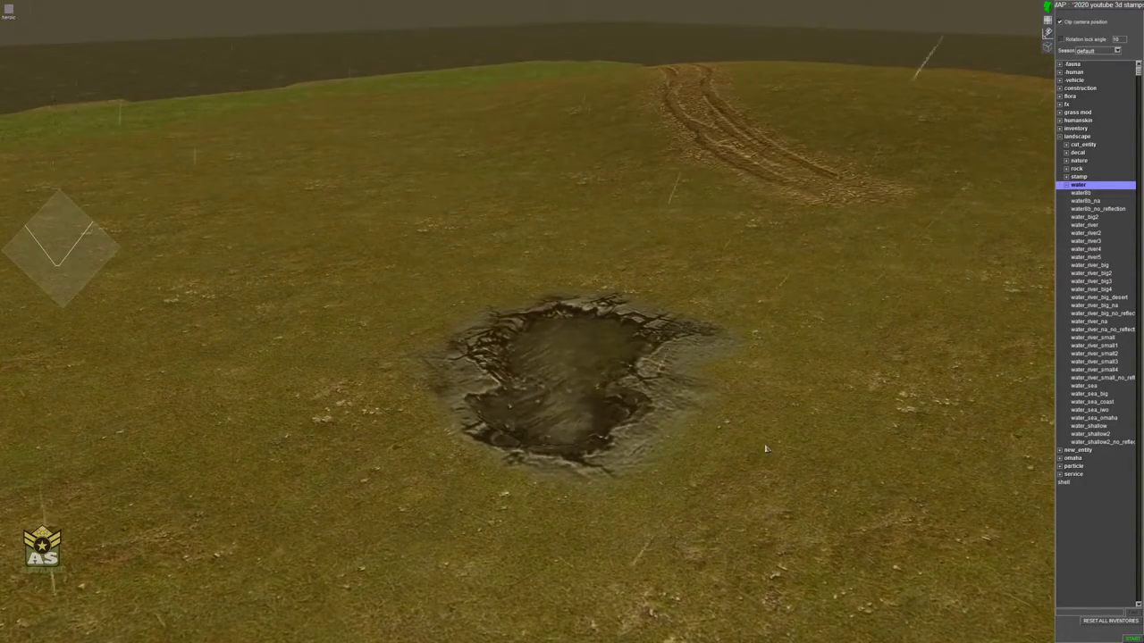
{"action": "middle_click_drag", "start_coordinate": [766, 449], "coordinate": [815, 420]}
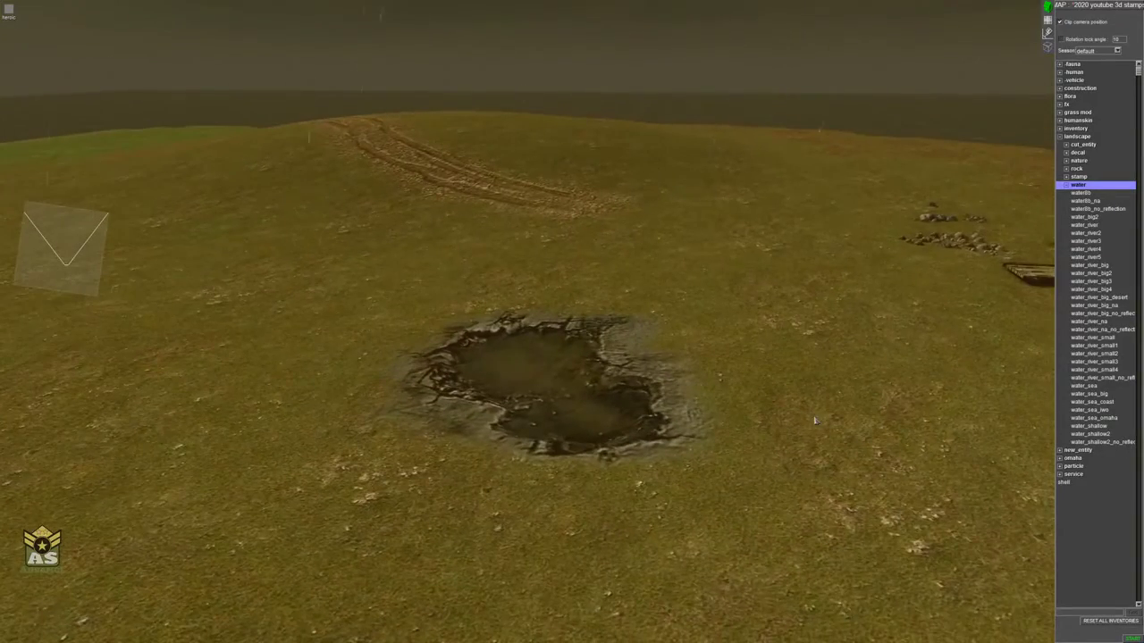
{"action": "left_click", "coordinate": [1047, 21]}
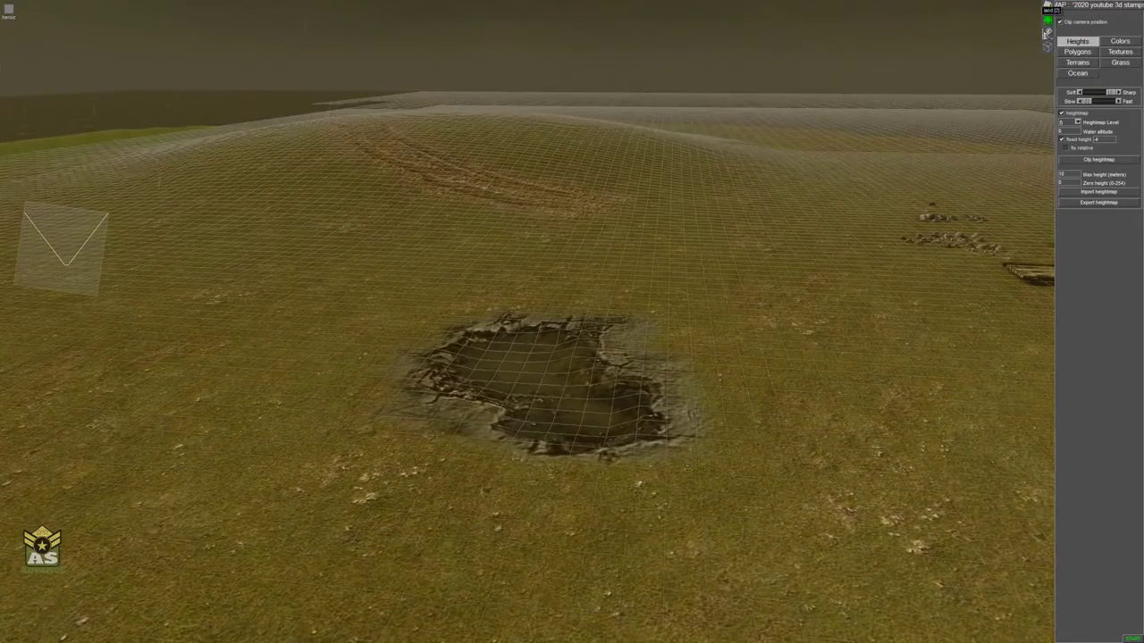
{"action": "left_click", "coordinate": [1076, 63]}
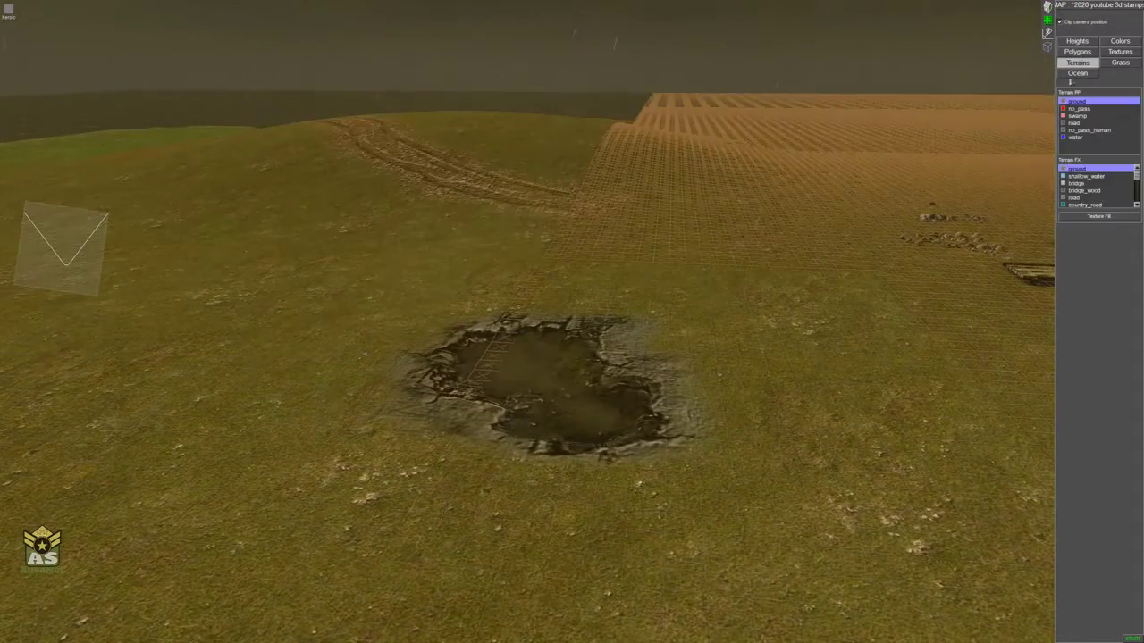
{"action": "left_click", "coordinate": [1074, 137]}
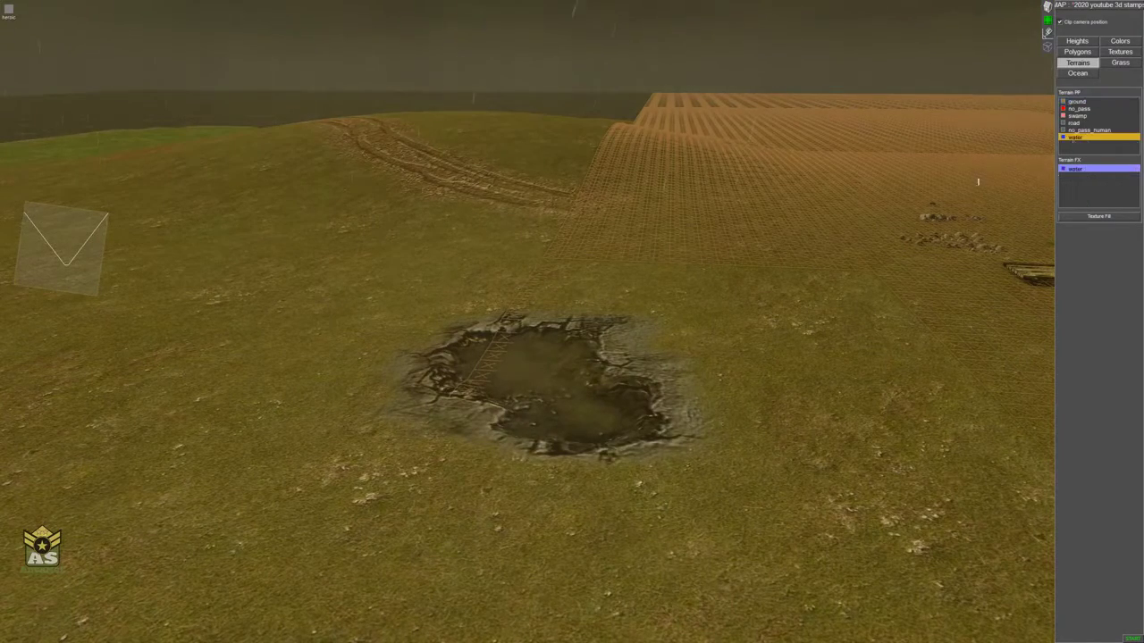
{"action": "middle_click_drag", "start_coordinate": [865, 290], "coordinate": [845, 366]}
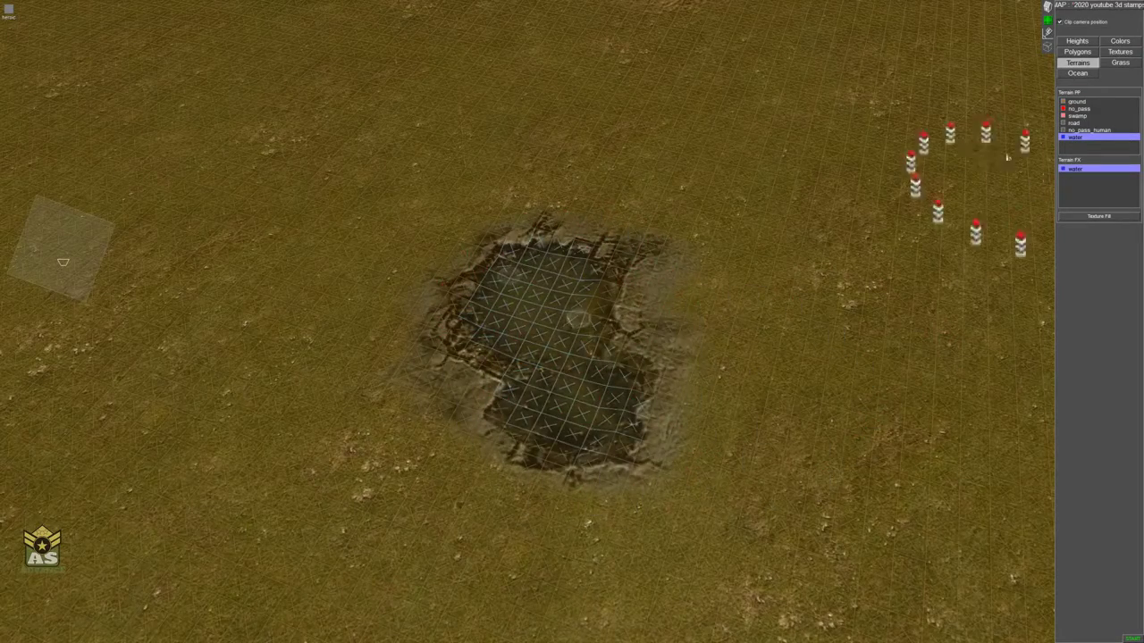
- Check the height grid under the puddle, return to entity editing and inspect the rainy puddle from several angles
{"action": "left_click", "coordinate": [1078, 41]}
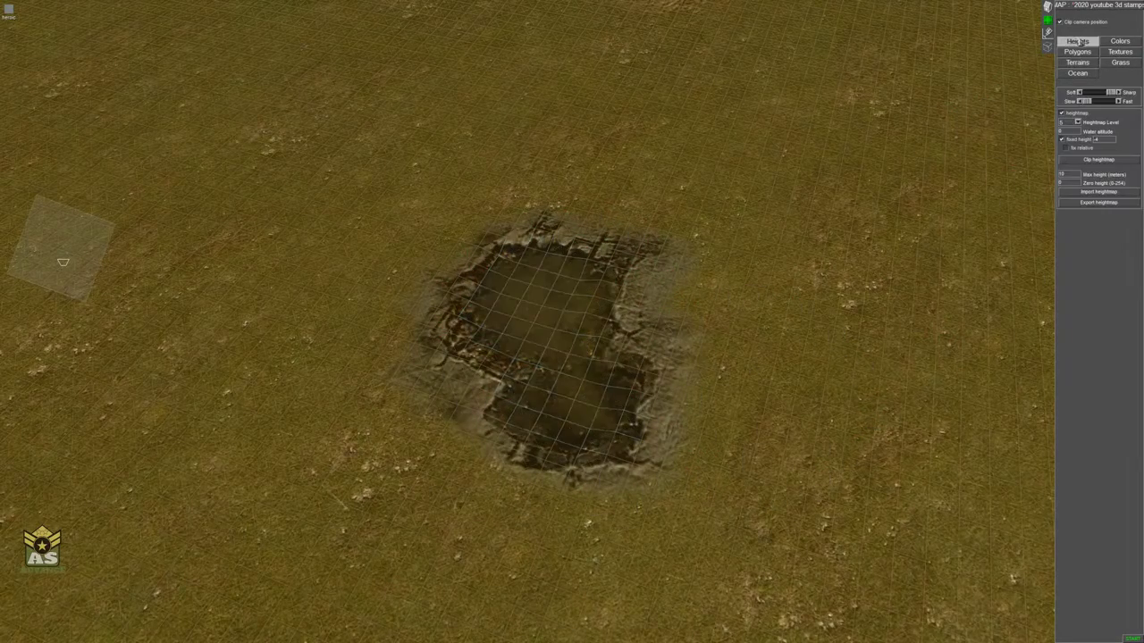
{"action": "left_click", "coordinate": [1048, 6]}
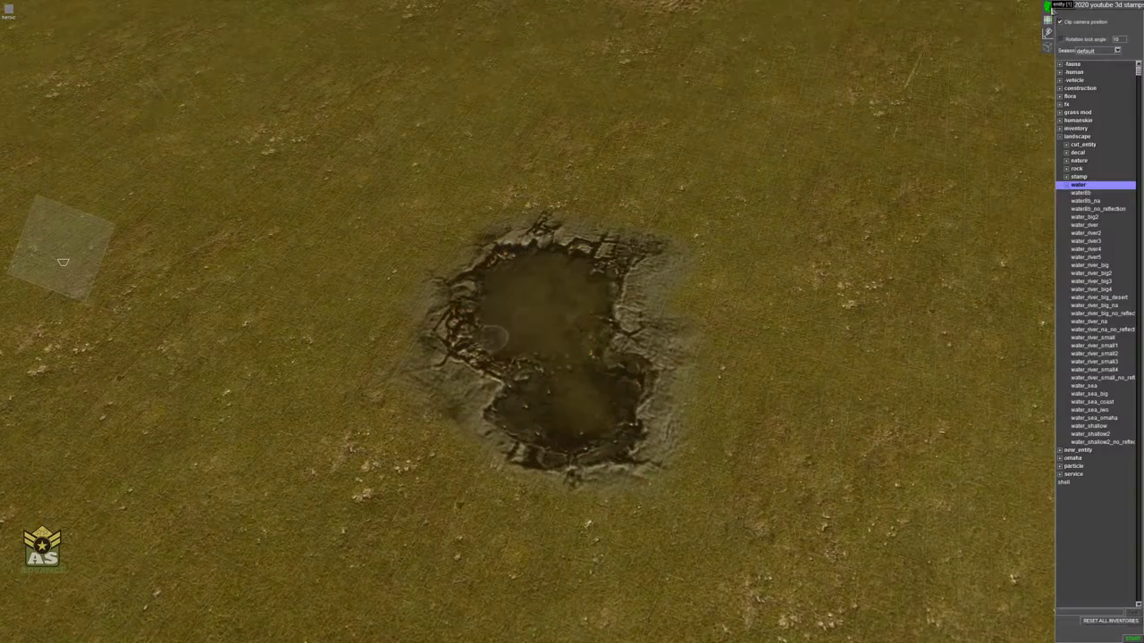
{"action": "middle_click_drag", "start_coordinate": [880, 201], "coordinate": [871, 224]}
{"action": "middle_click_drag", "start_coordinate": [886, 188], "coordinate": [885, 181]}
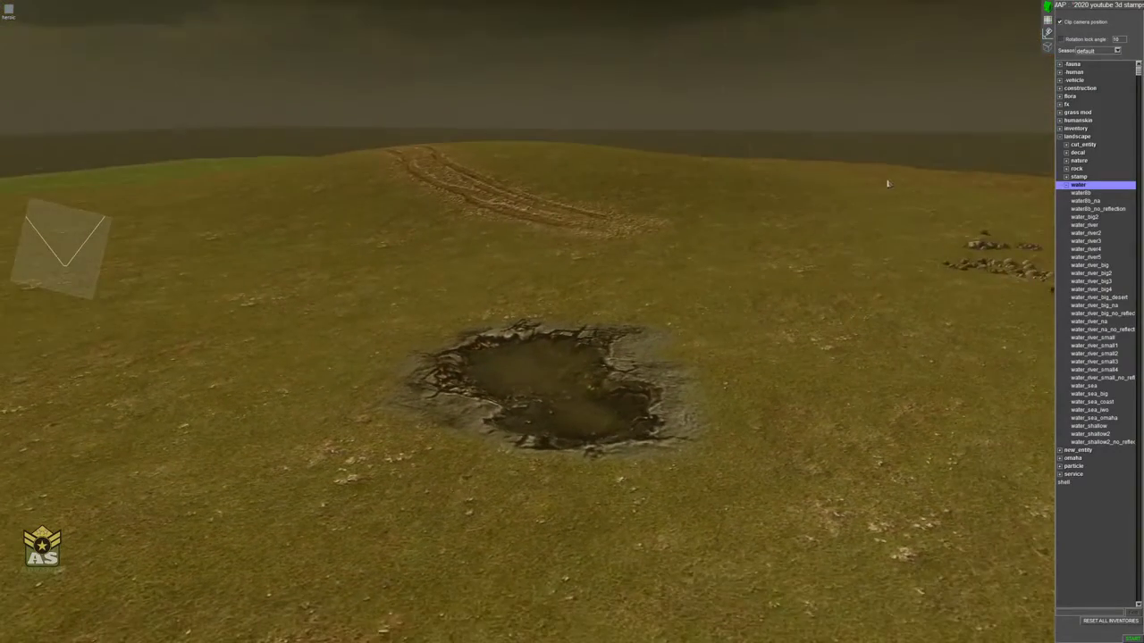
{"action": "middle_click_drag", "start_coordinate": [795, 352], "coordinate": [751, 359]}
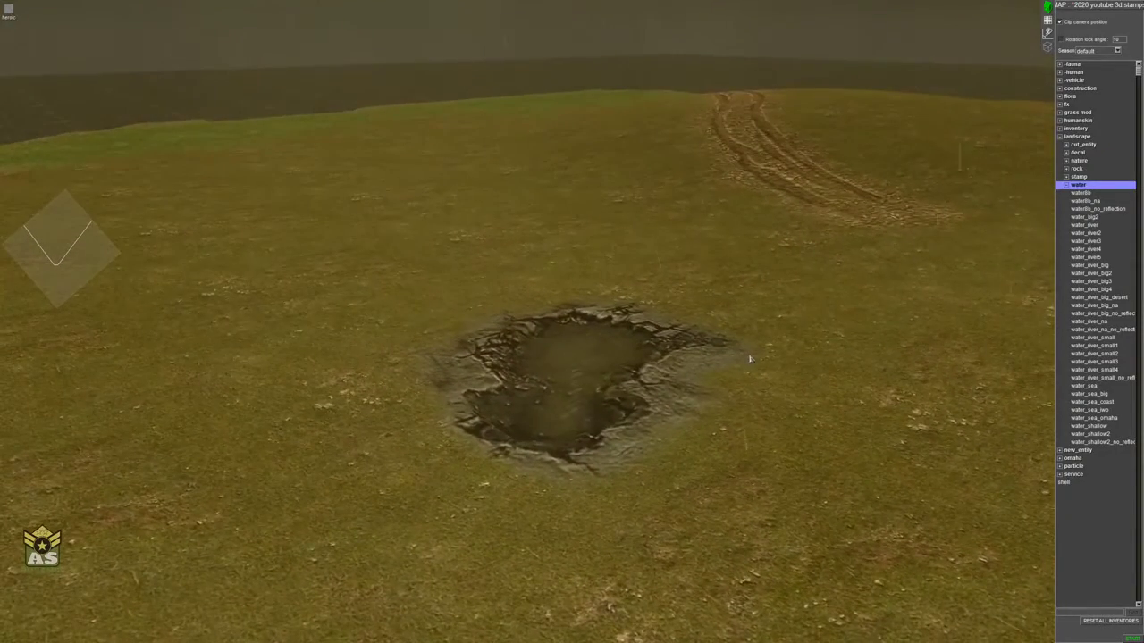
- In mission editing, place an elite soldier from the human mp eng group on the grass behind the puddle, and return to map editing
{"action": "key", "text": "F3"}
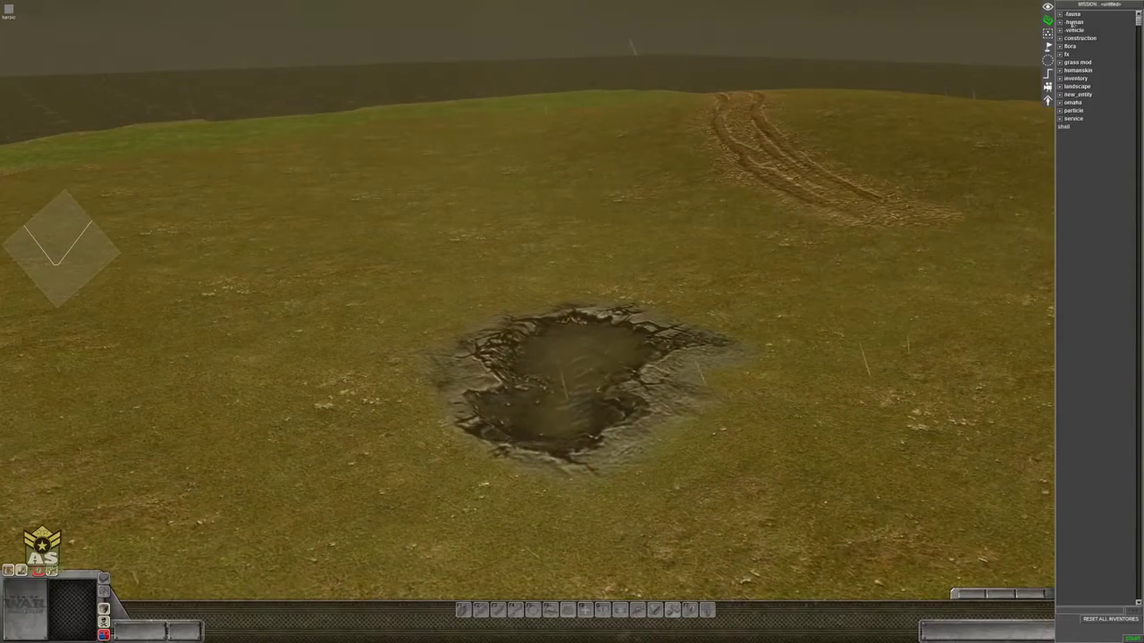
{"action": "left_click", "coordinate": [1060, 22]}
{"action": "left_click", "coordinate": [1067, 40]}
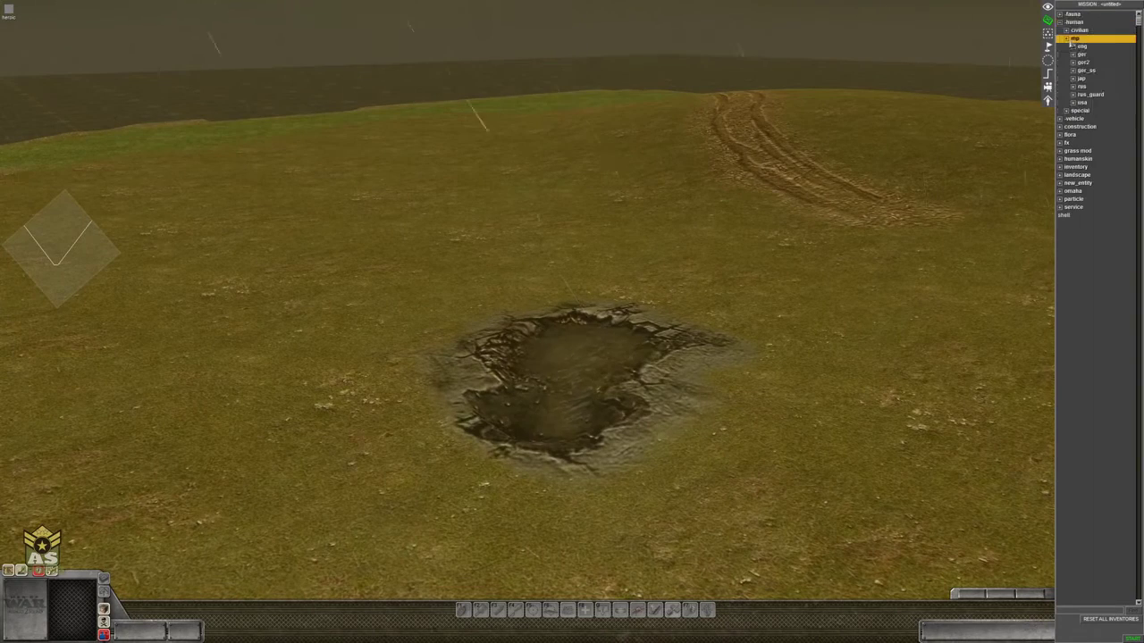
{"action": "left_click", "coordinate": [1073, 47]}
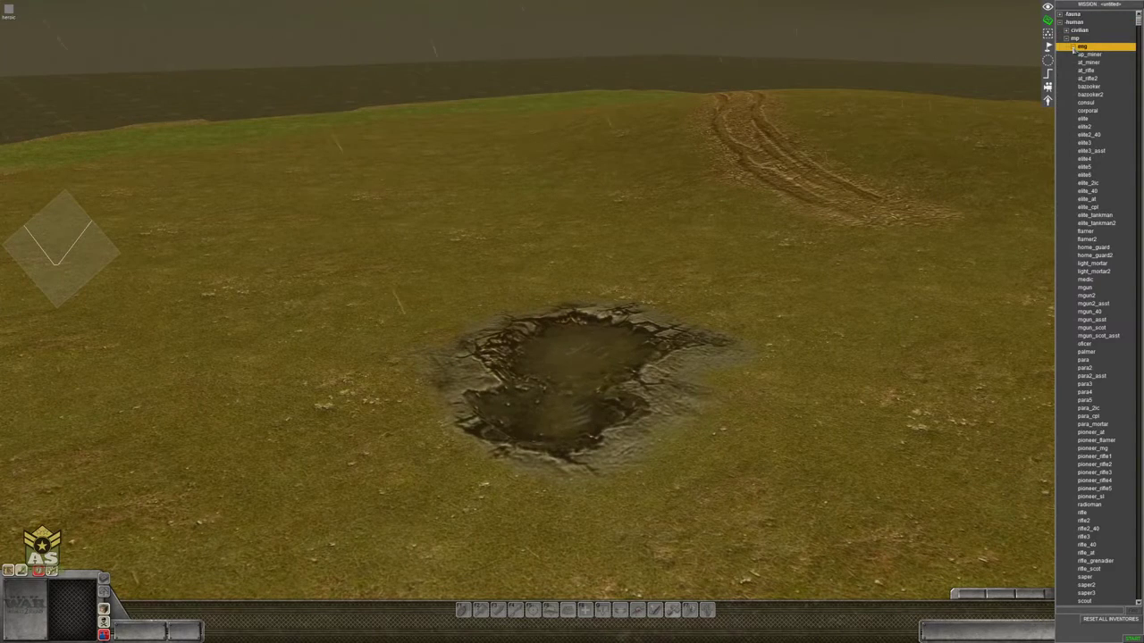
{"action": "left_click", "coordinate": [1084, 119]}
{"action": "left_click", "coordinate": [595, 254]}
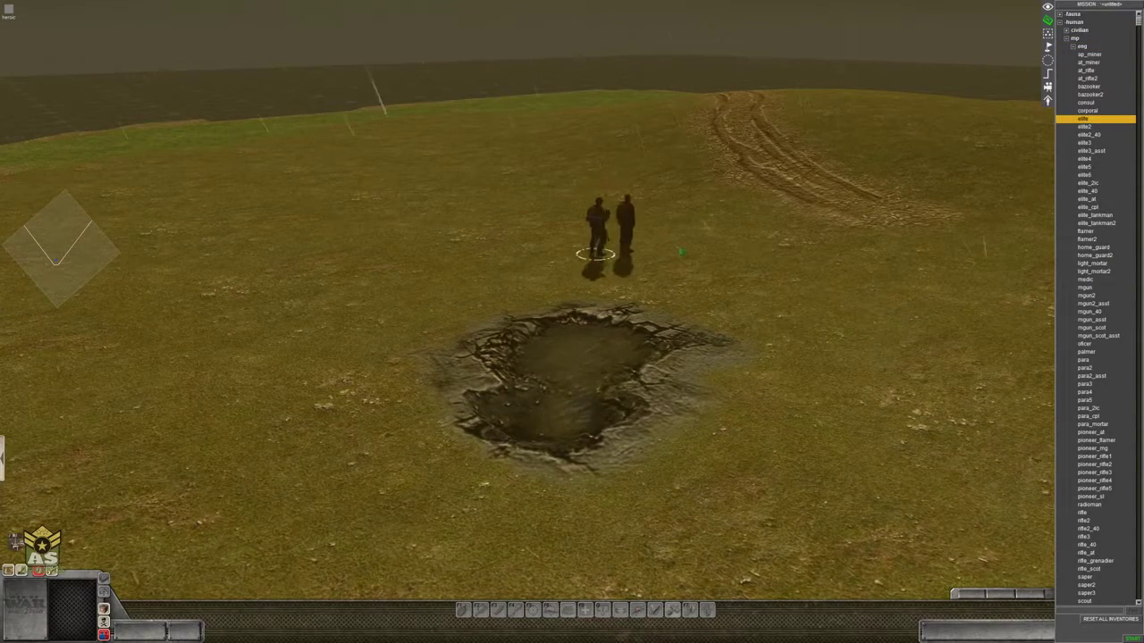
{"action": "key", "text": "F2"}
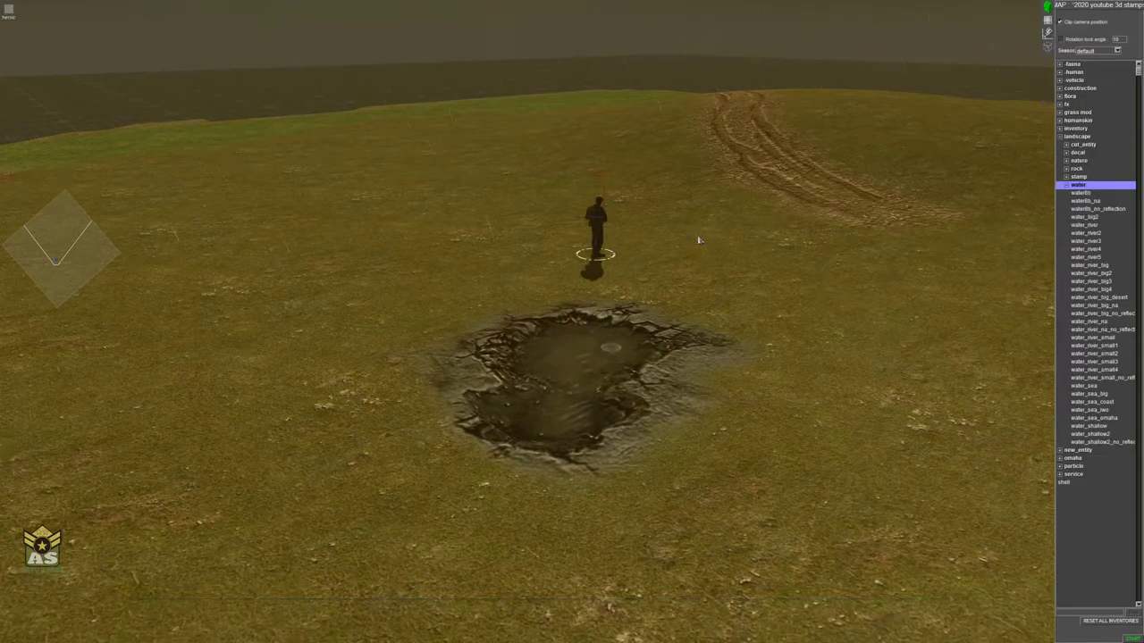
- Enter play mode, select the soldier and send him into the puddle to test the water
{"action": "key", "text": "F1"}
{"action": "left_click_drag", "start_coordinate": [585, 201], "coordinate": [628, 271]}
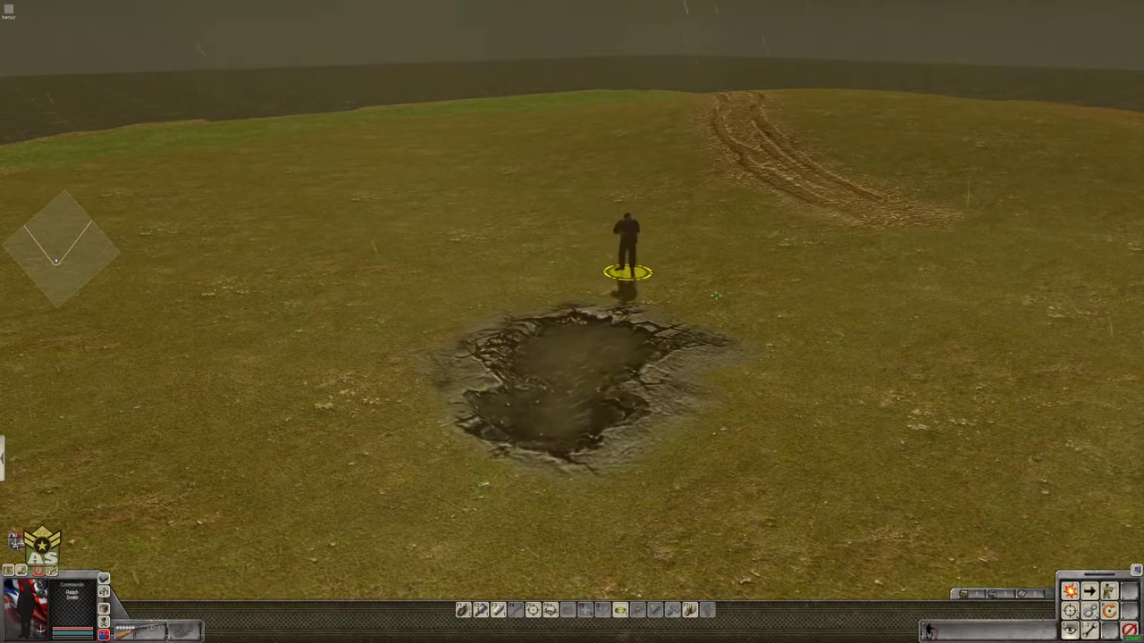
{"action": "right_click", "coordinate": [545, 407]}
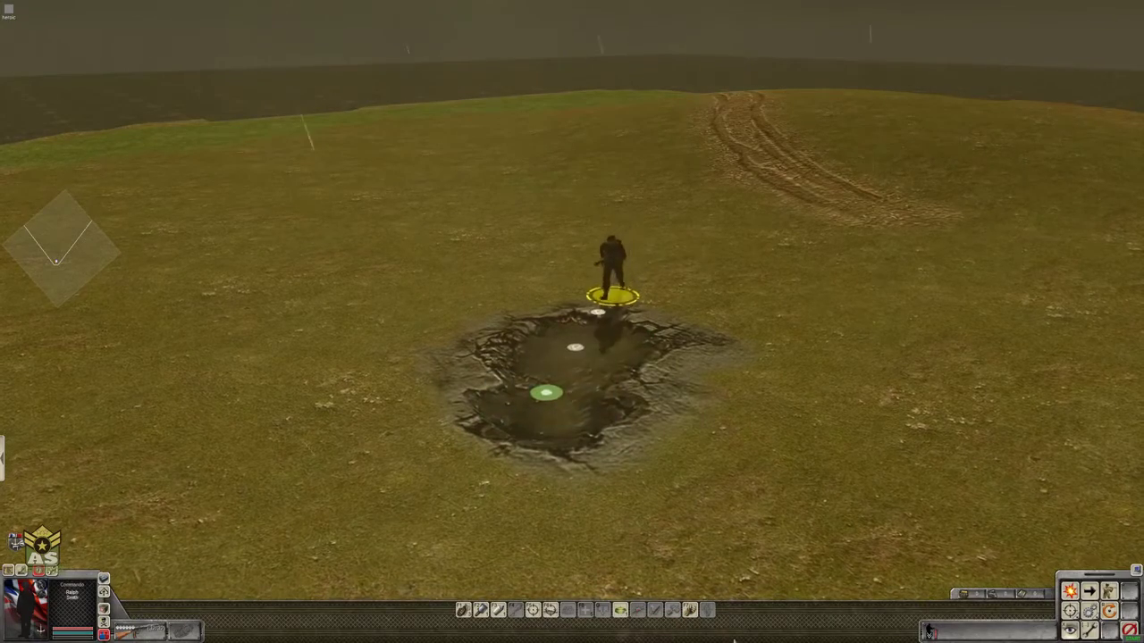
{"action": "middle_click_drag", "start_coordinate": [546, 402], "coordinate": [402, 357]}
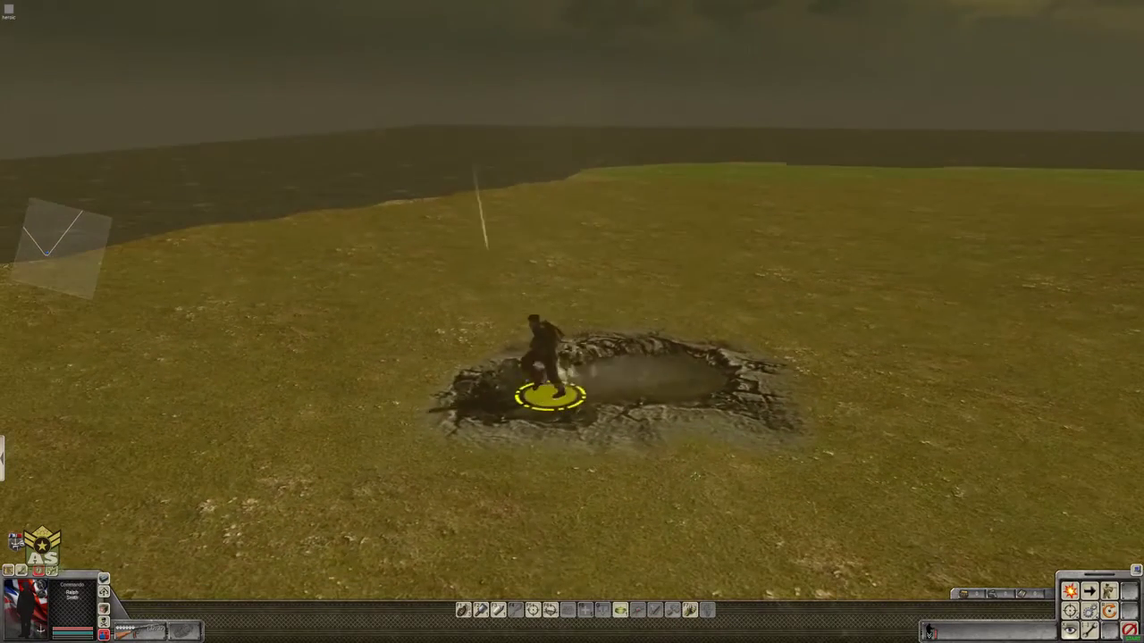
- Move the soldier back and forth through the puddle and examine the water effects from several angles
{"action": "right_click", "coordinate": [737, 315]}
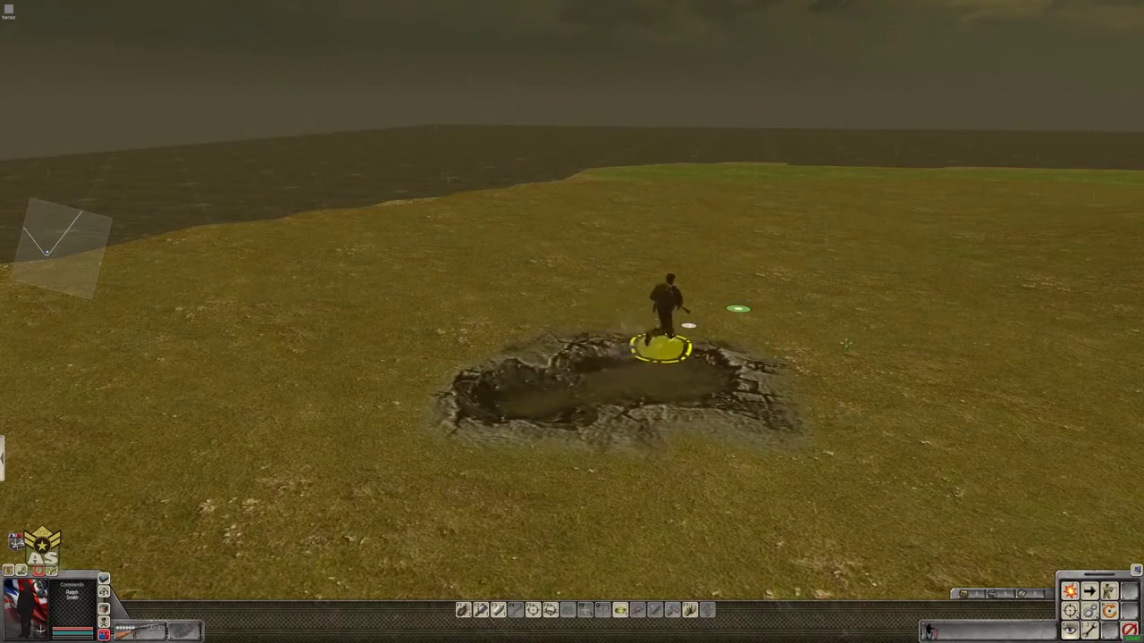
{"action": "mouse_move", "coordinate": [846, 344]}
{"action": "middle_mouse_down"}
{"action": "mouse_move", "coordinate": [790, 341]}
{"action": "mouse_move", "coordinate": [746, 322]}
{"action": "mouse_move", "coordinate": [820, 374]}
{"action": "mouse_move", "coordinate": [981, 359]}
{"action": "middle_mouse_up"}
{"action": "mouse_move", "coordinate": [742, 438]}
{"action": "middle_mouse_down"}
{"action": "mouse_move", "coordinate": [893, 434]}
{"action": "mouse_move", "coordinate": [813, 487]}
{"action": "mouse_move", "coordinate": [795, 536]}
{"action": "mouse_move", "coordinate": [738, 439]}
{"action": "middle_mouse_up"}
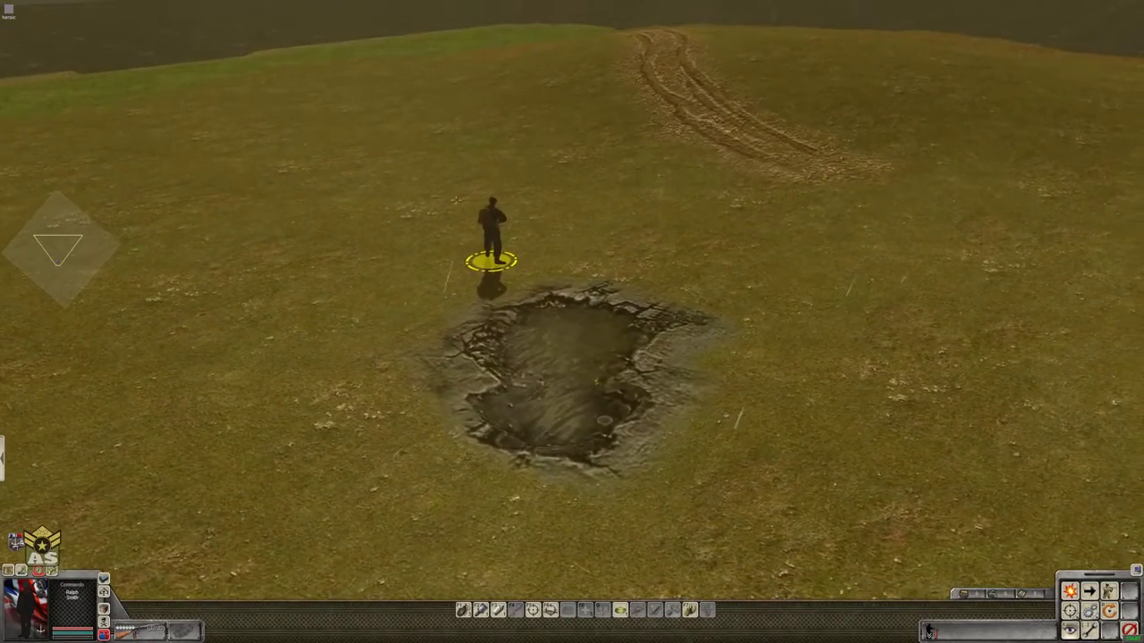
{"action": "right_click", "coordinate": [538, 328]}
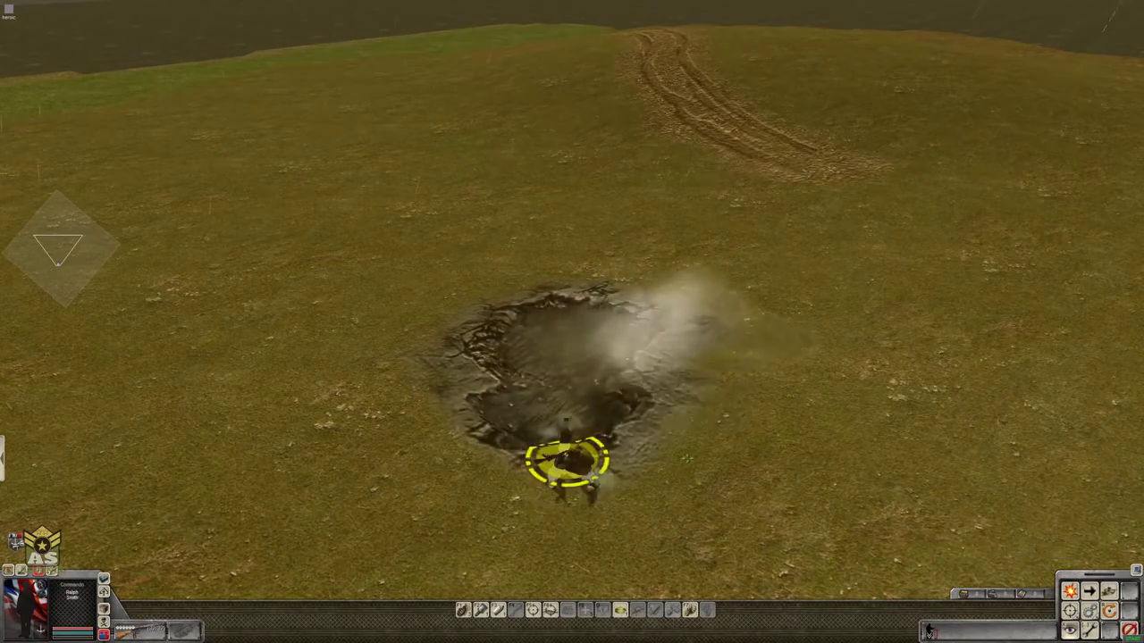
{"action": "middle_click_drag", "start_coordinate": [567, 418], "coordinate": [567, 351]}
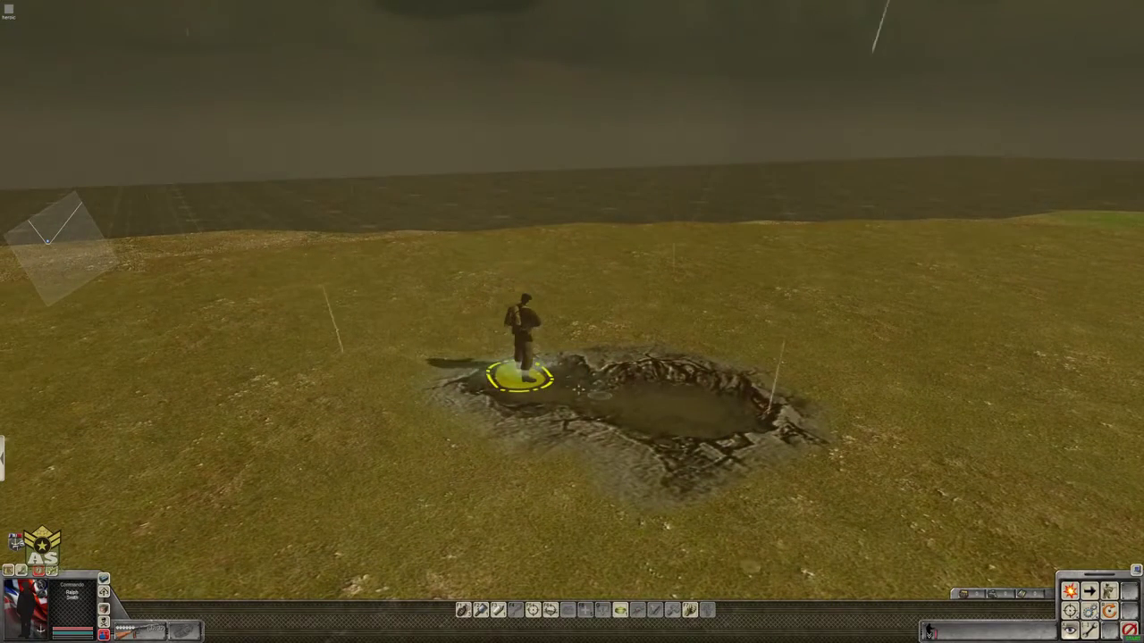
{"action": "middle_click_drag", "start_coordinate": [643, 412], "coordinate": [621, 397]}
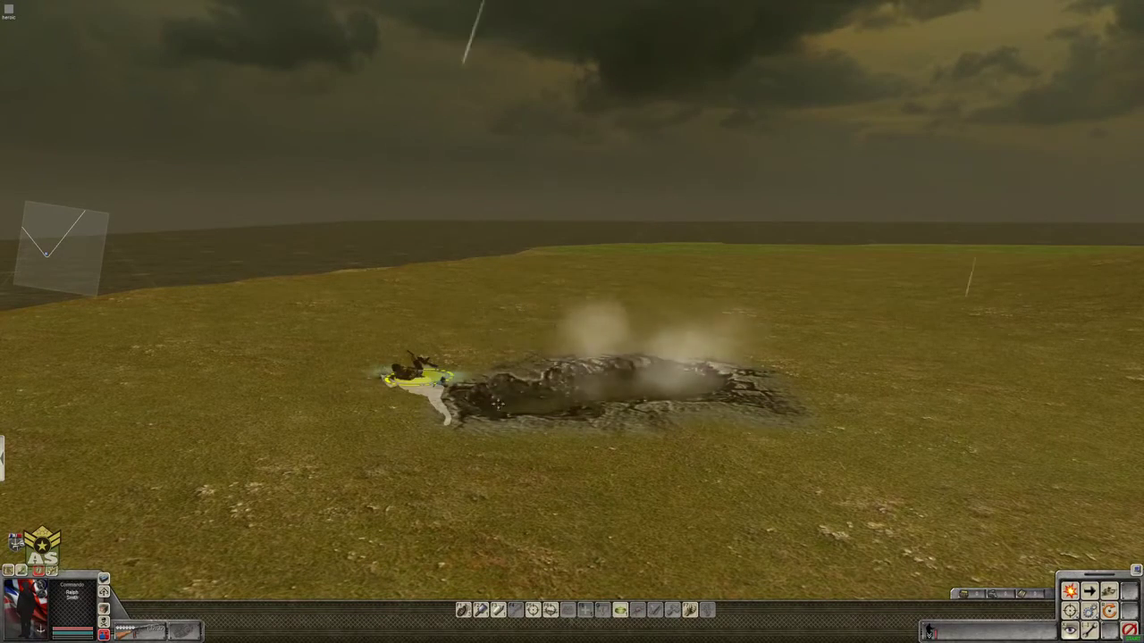
{"action": "mouse_move", "coordinate": [722, 371]}
{"action": "middle_mouse_down"}
{"action": "mouse_move", "coordinate": [885, 368]}
{"action": "mouse_move", "coordinate": [872, 398]}
{"action": "mouse_move", "coordinate": [816, 413]}
{"action": "mouse_move", "coordinate": [865, 344]}
{"action": "mouse_move", "coordinate": [849, 380]}
{"action": "mouse_move", "coordinate": [764, 344]}
{"action": "mouse_move", "coordinate": [746, 362]}
{"action": "mouse_move", "coordinate": [757, 384]}
{"action": "middle_mouse_up"}
- Send the soldier crawling across the puddle from one side to the other, and walk him back to its edge
{"action": "right_click", "coordinate": [328, 311]}
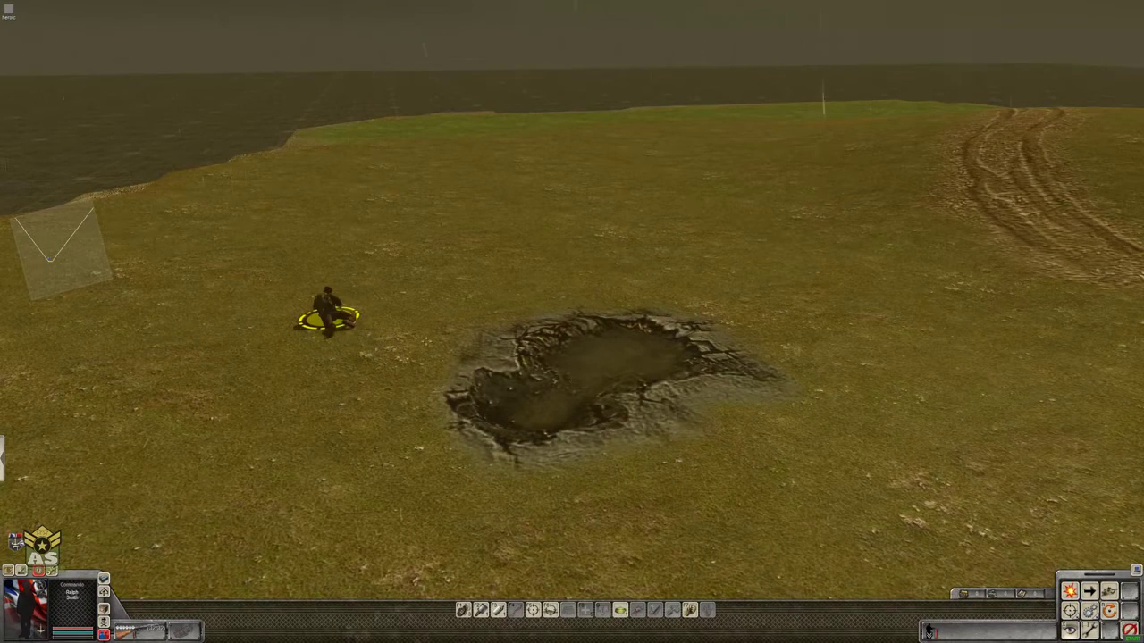
{"action": "right_click", "coordinate": [427, 334]}
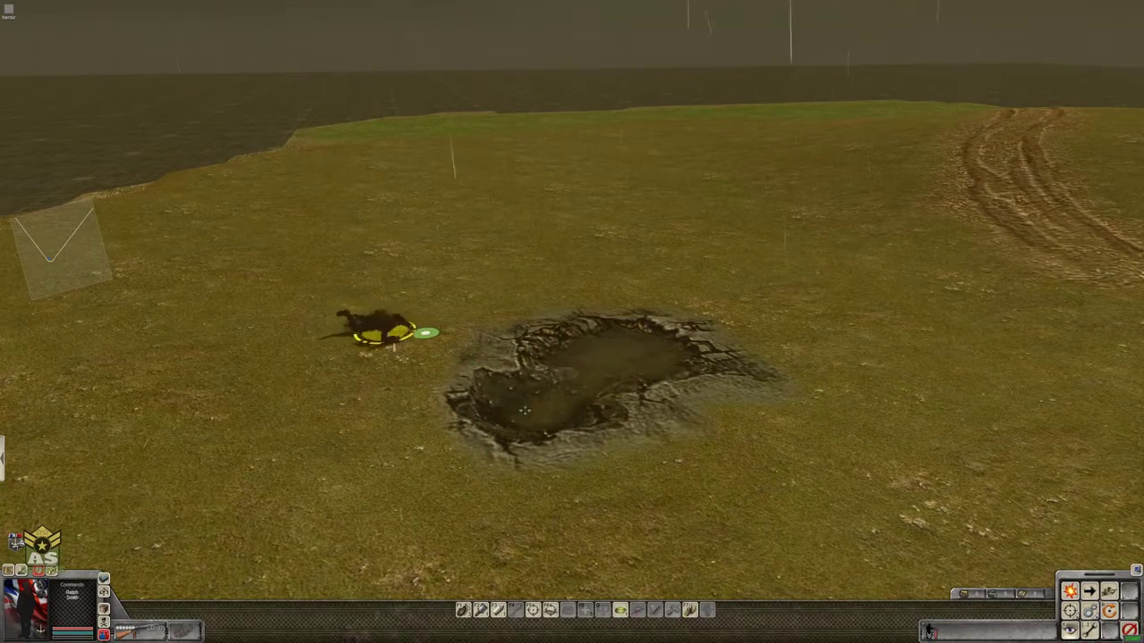
{"action": "right_click", "coordinate": [764, 412]}
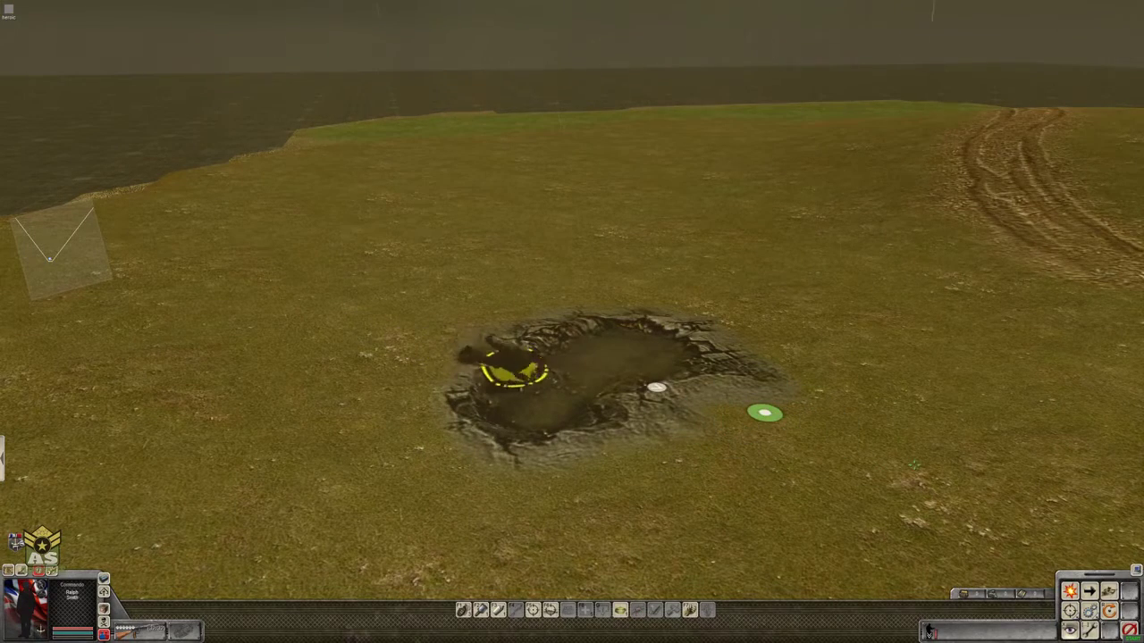
{"action": "key", "text": "space"}
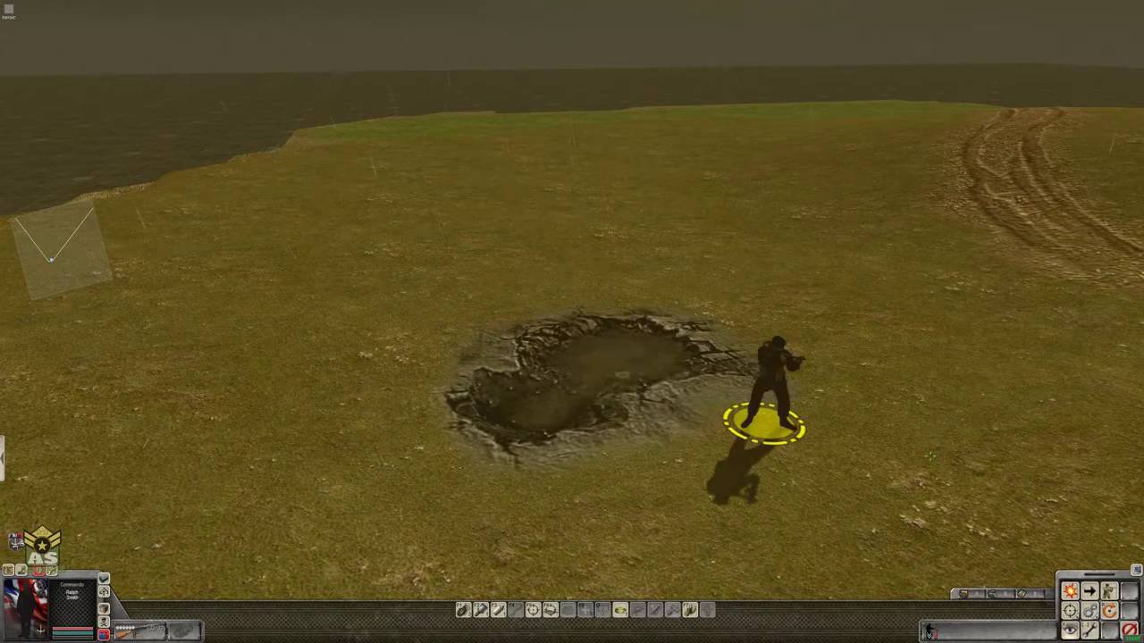
{"action": "right_click", "coordinate": [929, 455]}
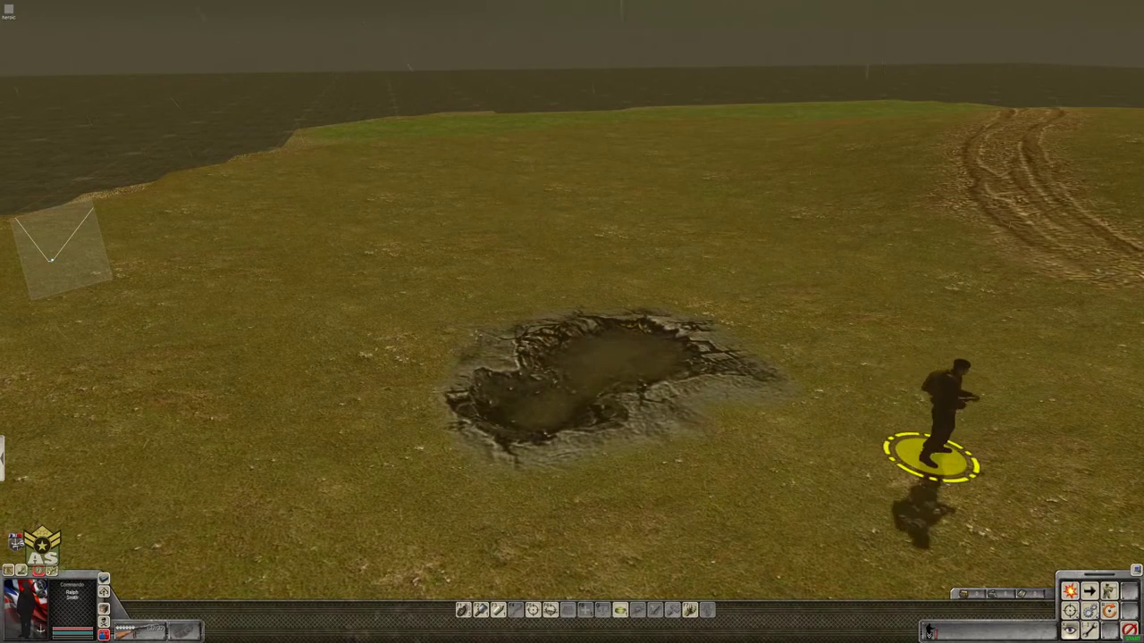
{"action": "right_click", "coordinate": [474, 330]}
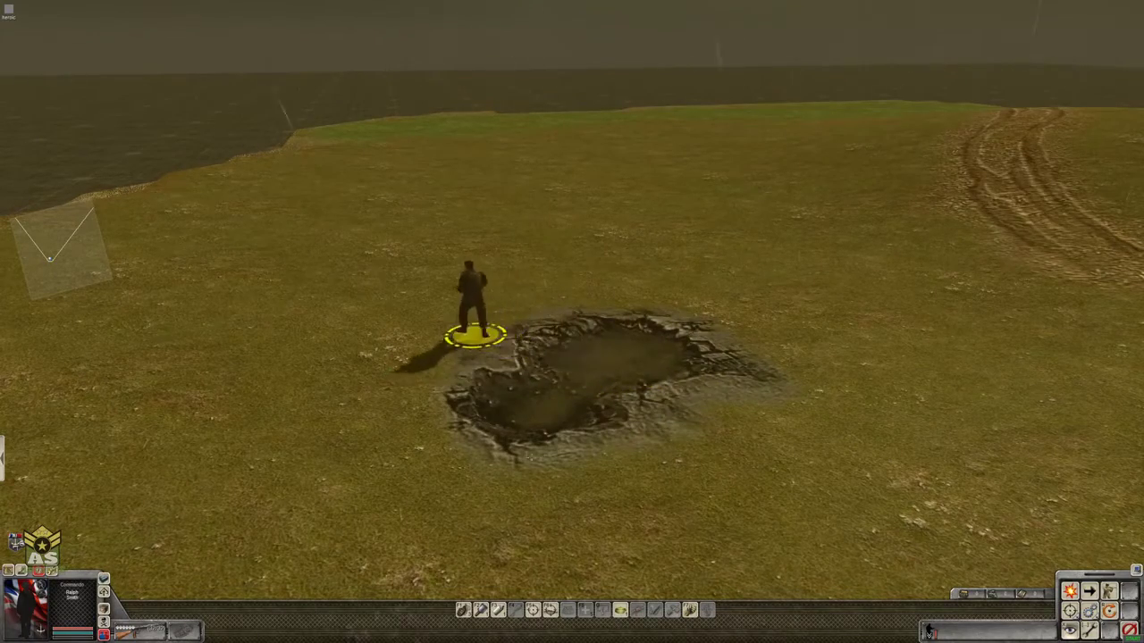
- Deselect the soldier beside the puddle and return to entity editing of the map
{"action": "middle_click_drag", "start_coordinate": [535, 415], "coordinate": [545, 452]}
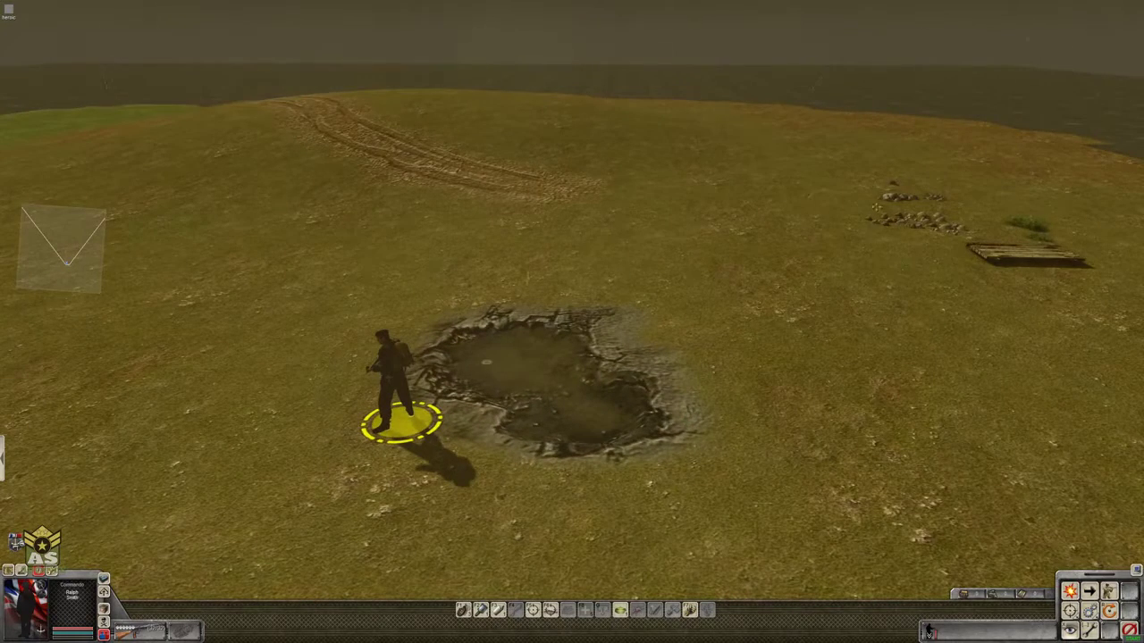
{"action": "left_click", "coordinate": [907, 234]}
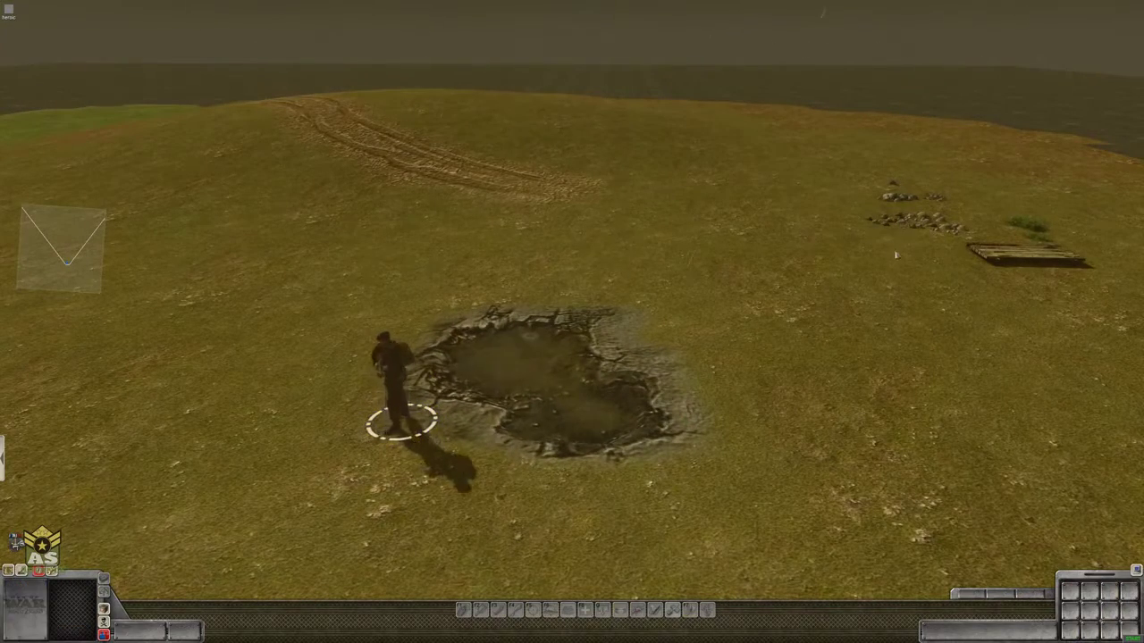
{"action": "key", "text": "F2"}
- Move the cluster of small rocks to the puddle's far edge and place the grass clump on its rim opposite the soldier
{"action": "middle_click_drag", "start_coordinate": [896, 256], "coordinate": [862, 308]}
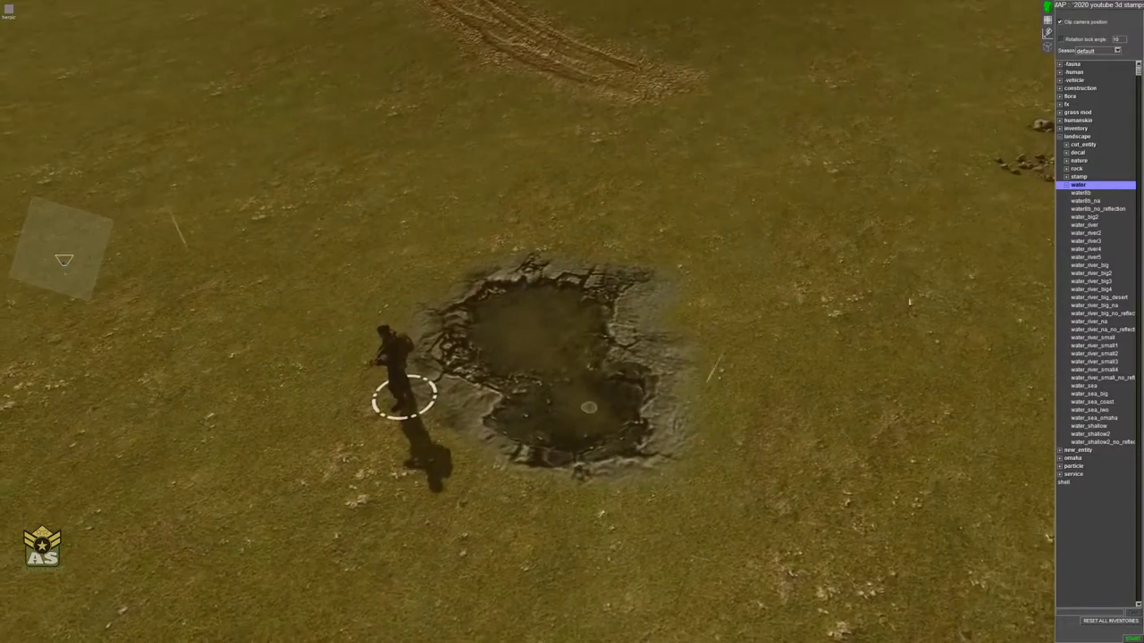
{"action": "scroll", "coordinate": [590, 407], "scroll_direction": "down", "scroll_amount": 3}
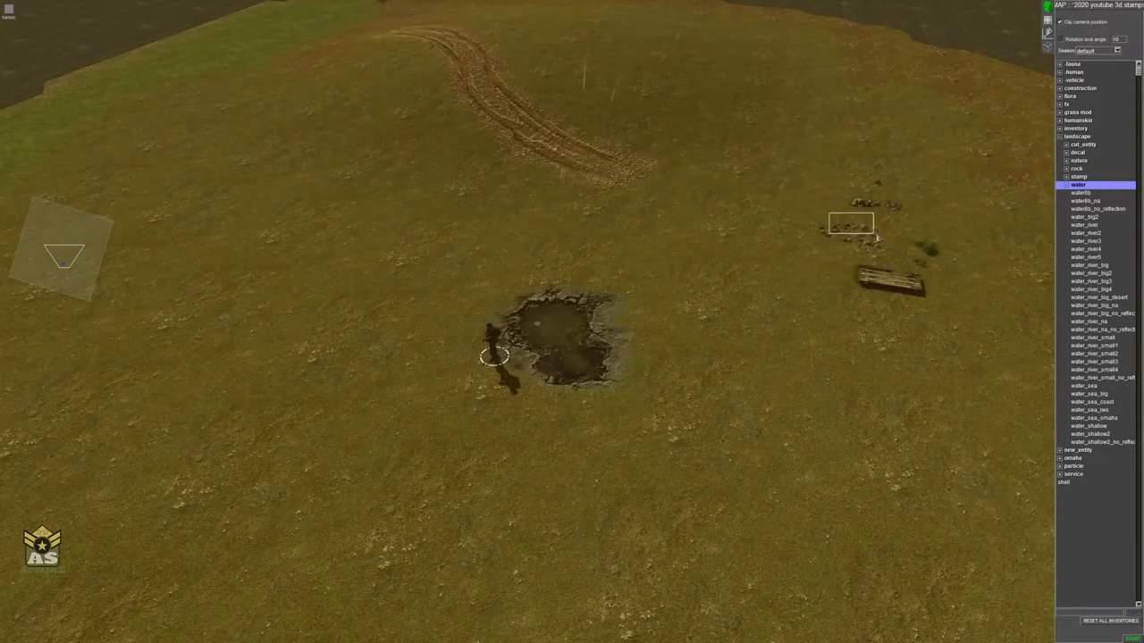
{"action": "left_click_drag", "start_coordinate": [937, 258], "coordinate": [605, 300]}
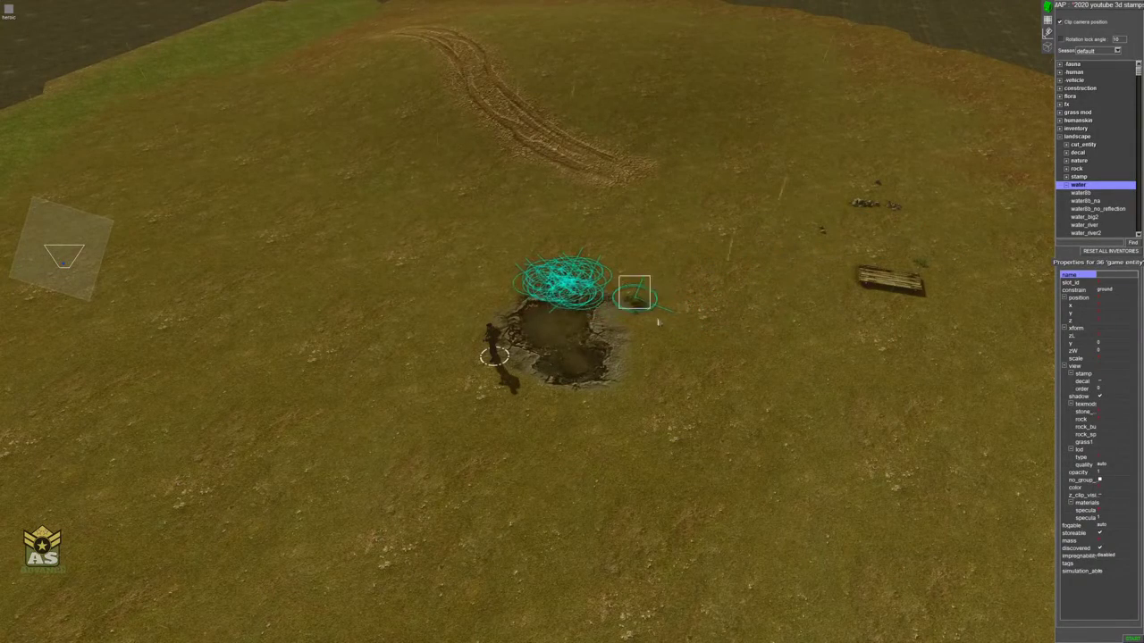
{"action": "left_click", "coordinate": [637, 301]}
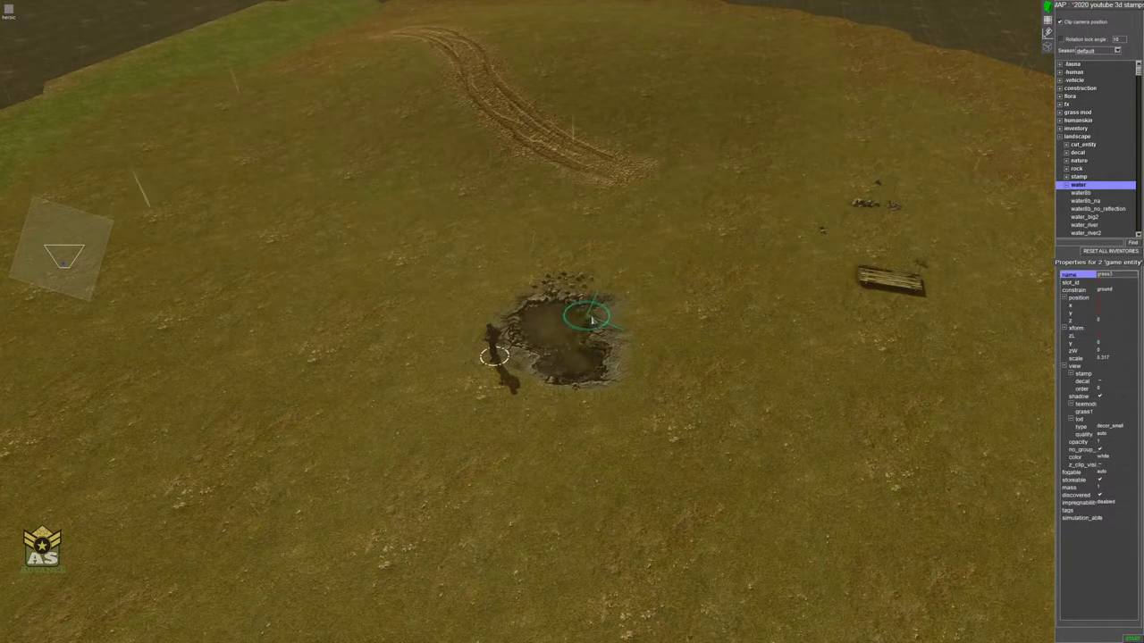
{"action": "left_click_drag", "start_coordinate": [604, 329], "coordinate": [605, 338]}
{"action": "scroll", "coordinate": [605, 371], "scroll_direction": "up", "scroll_amount": 4}
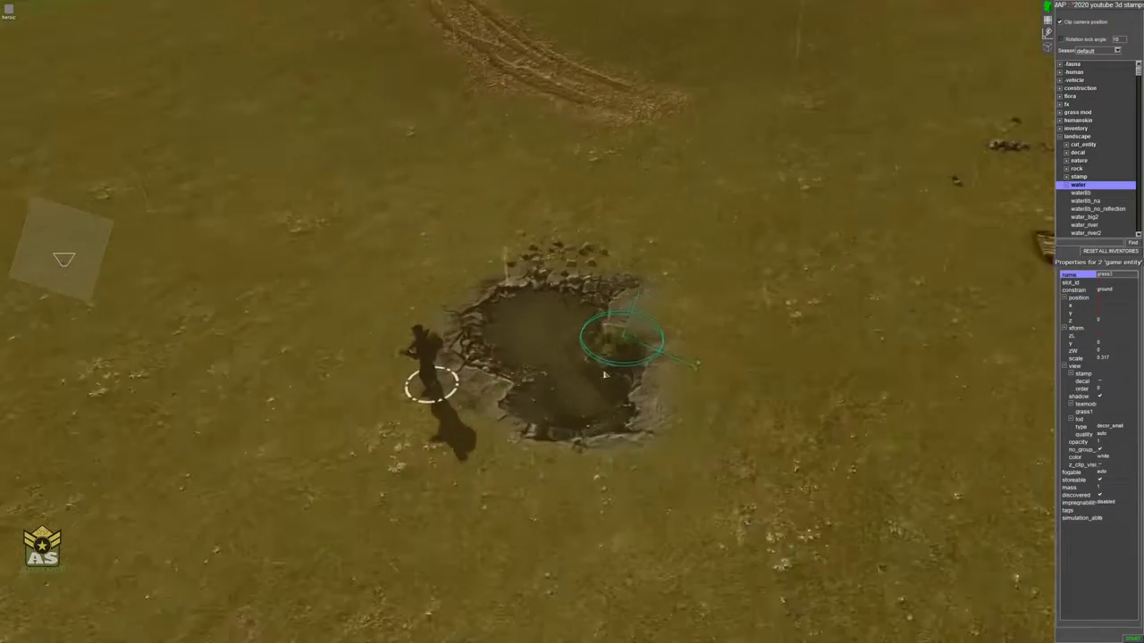
- Move the group of larger stones and cobbles from the spare props to the puddle's near edge
{"action": "scroll", "coordinate": [776, 294], "scroll_direction": "down", "scroll_amount": 3}
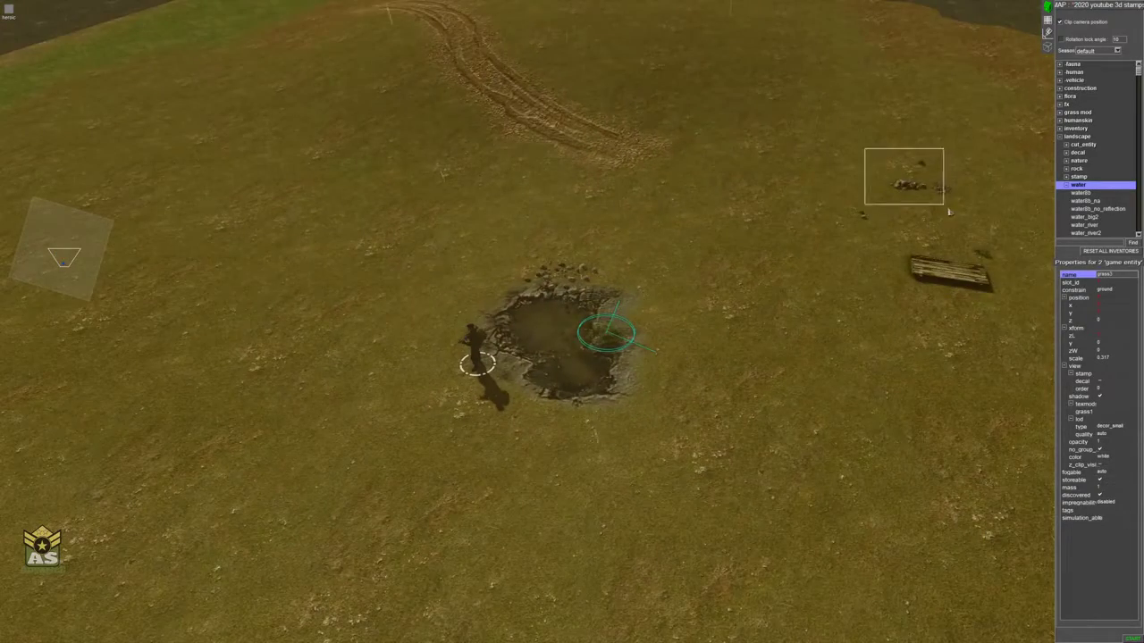
{"action": "left_click_drag", "start_coordinate": [949, 212], "coordinate": [939, 205]}
{"action": "left_click_drag", "start_coordinate": [714, 297], "coordinate": [593, 425]}
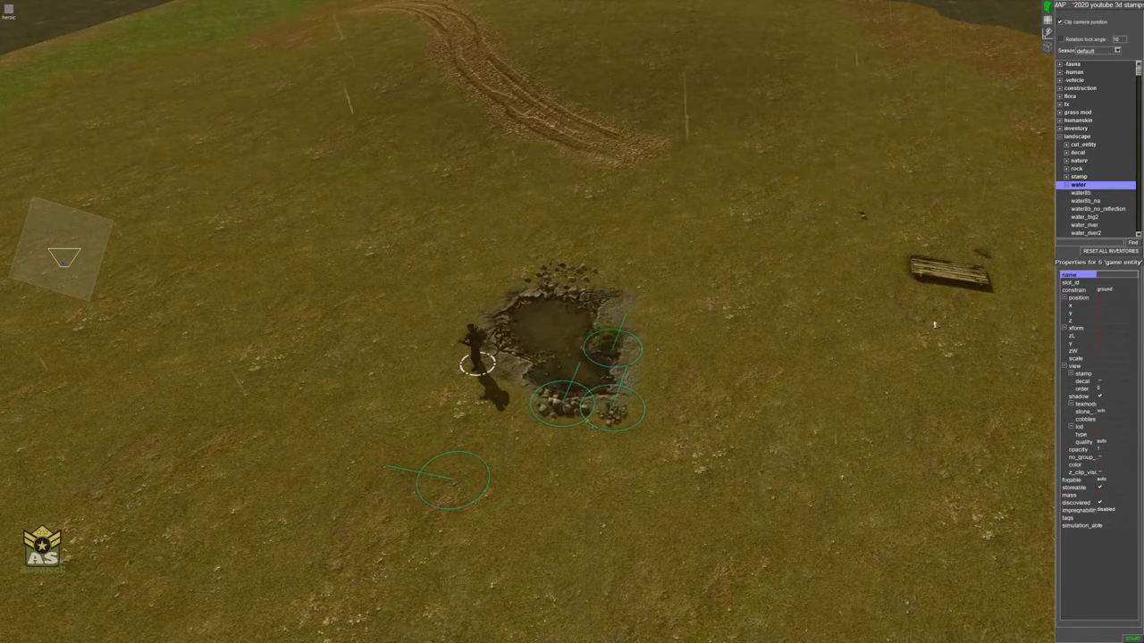
- Lay the wooden plank platform across the puddle and shift it towards the far bank on the soldier's side
{"action": "mouse_move", "coordinate": [957, 289]}
{"action": "left_mouse_down"}
{"action": "mouse_move", "coordinate": [601, 332]}
{"action": "mouse_move", "coordinate": [549, 356]}
{"action": "left_mouse_up"}
{"action": "scroll", "coordinate": [607, 377], "scroll_direction": "up", "scroll_amount": 4}
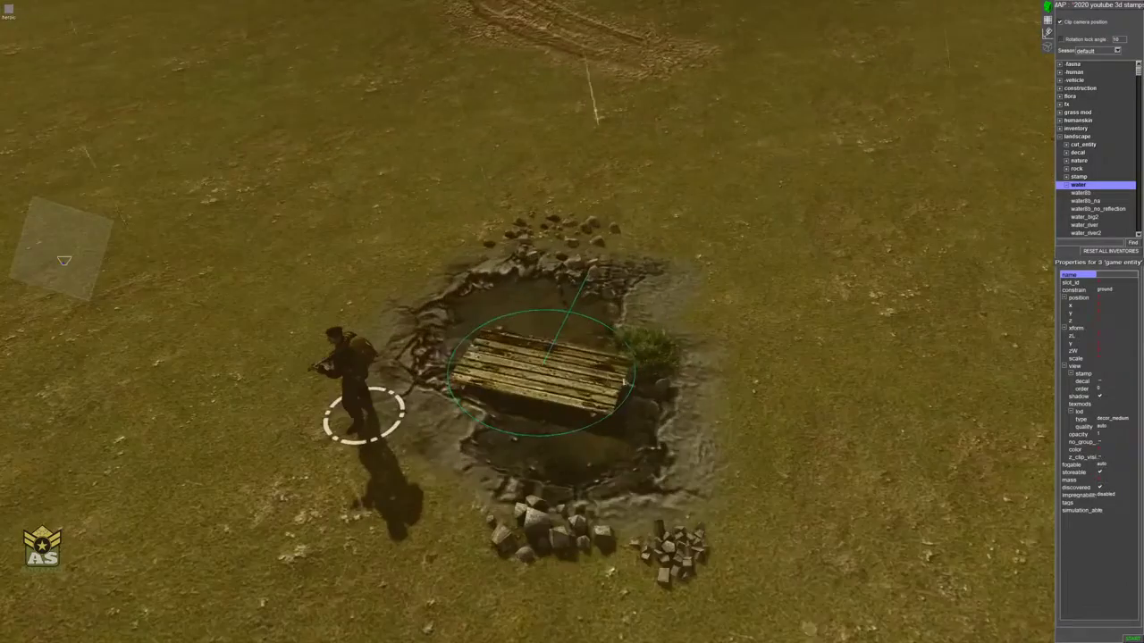
{"action": "middle_click_drag", "start_coordinate": [607, 378], "coordinate": [565, 377]}
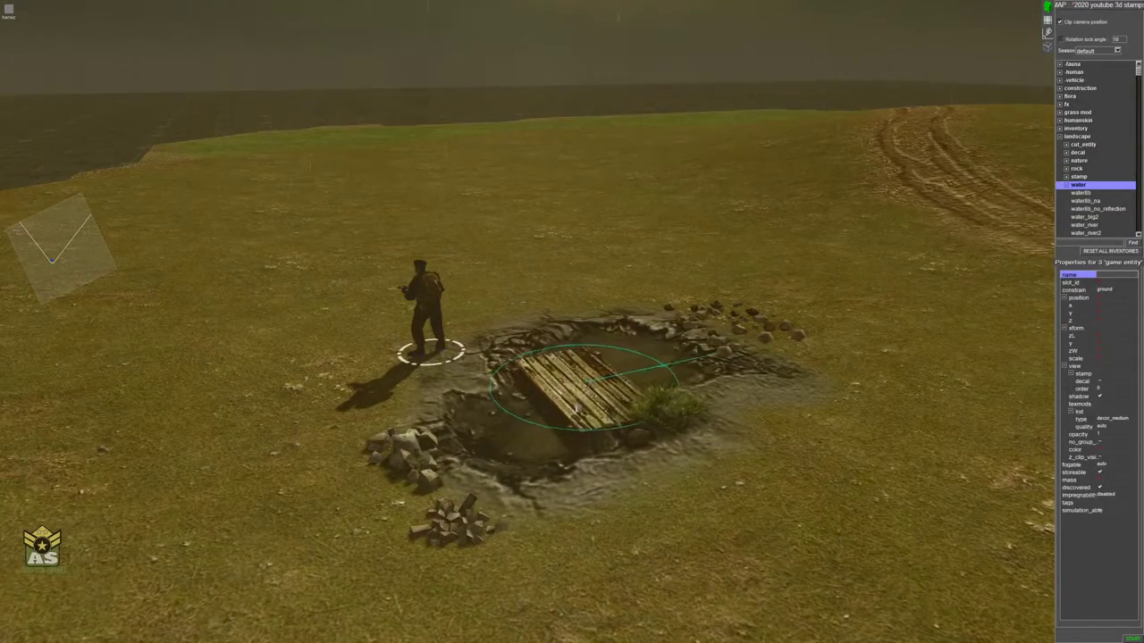
{"action": "middle_click_drag", "start_coordinate": [655, 463], "coordinate": [737, 475]}
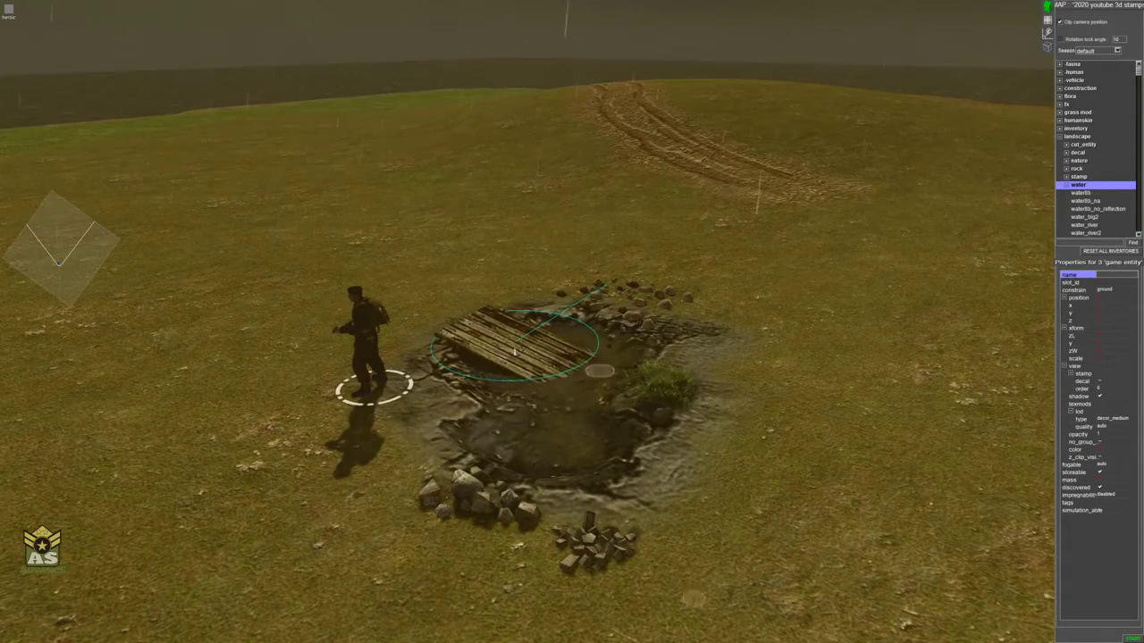
- Move the remaining stones and grass from the field to the puddle and set the grass beside the small cobble pile
{"action": "left_click", "coordinate": [669, 418]}
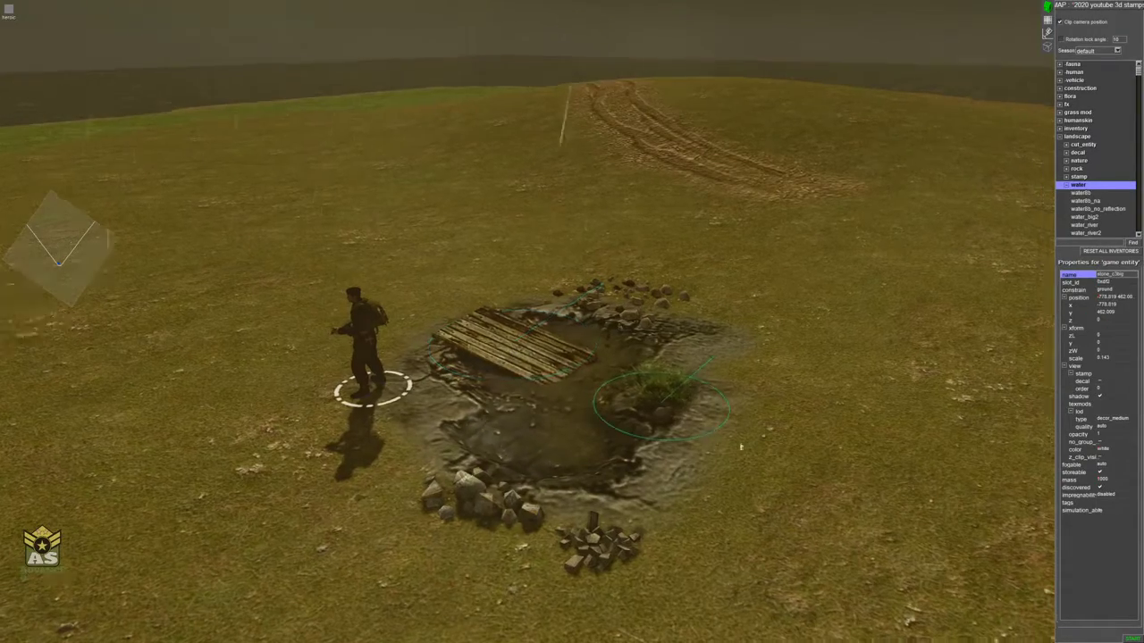
{"action": "middle_click_drag", "start_coordinate": [669, 418], "coordinate": [805, 276]}
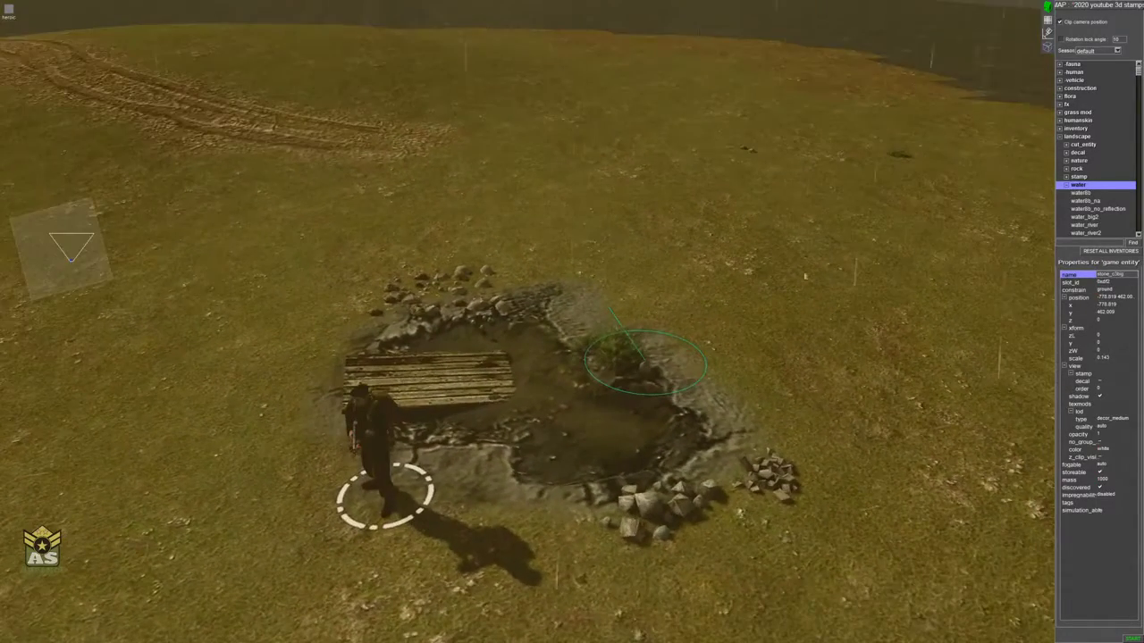
{"action": "left_click_drag", "start_coordinate": [703, 116], "coordinate": [959, 214]}
{"action": "left_click_drag", "start_coordinate": [889, 207], "coordinate": [711, 640]}
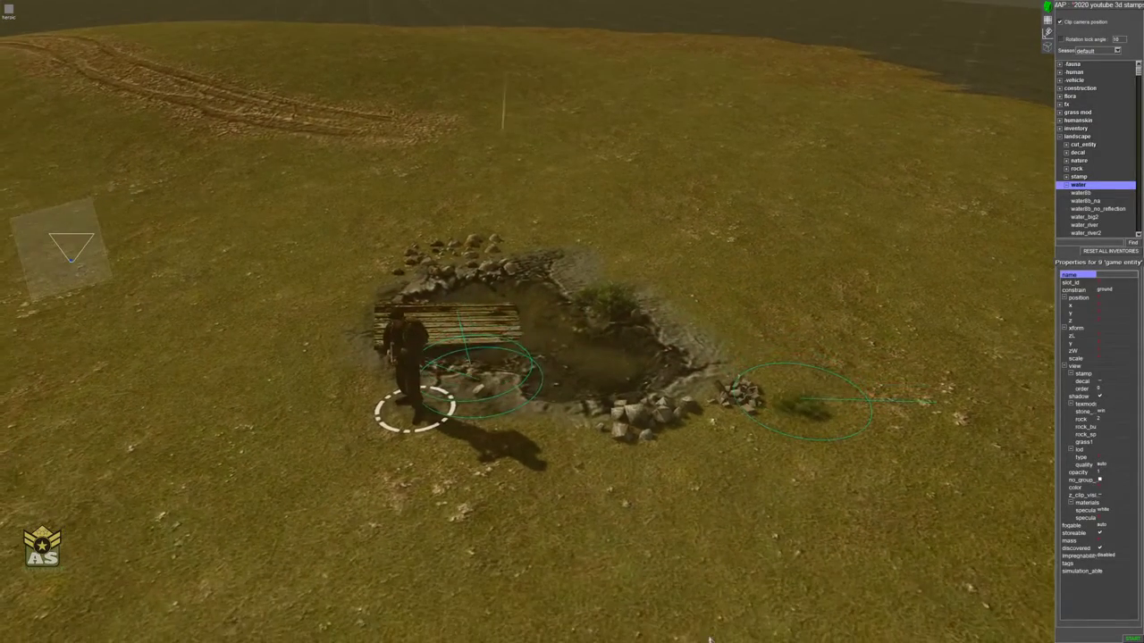
{"action": "left_click_drag", "start_coordinate": [748, 323], "coordinate": [871, 474]}
{"action": "middle_click_drag", "start_coordinate": [871, 473], "coordinate": [735, 416]}
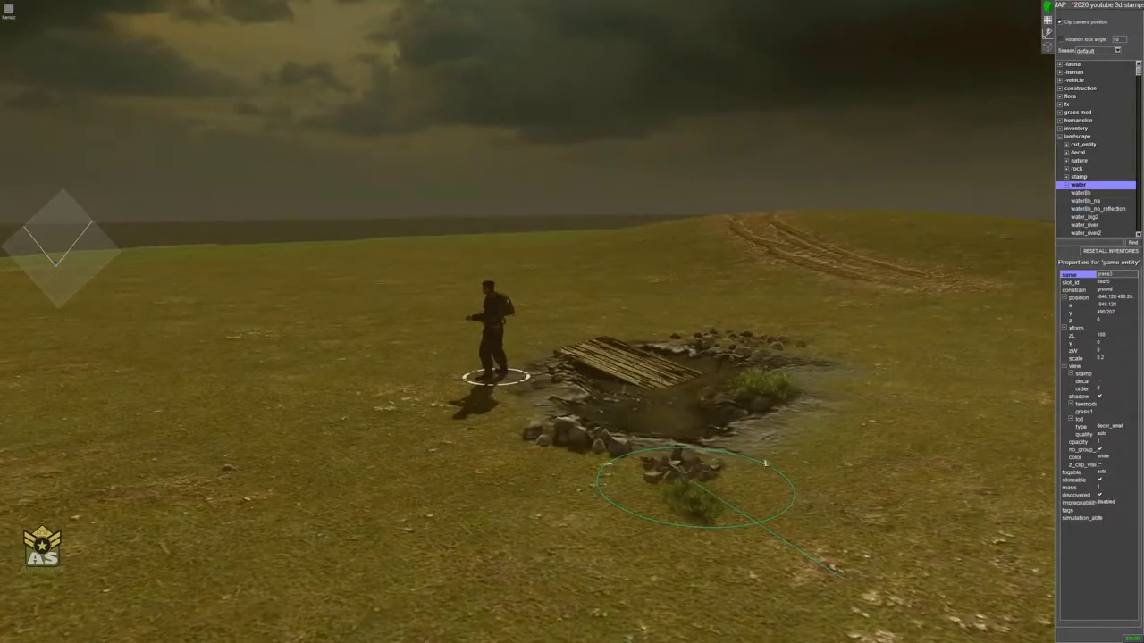
- Duplicate the grass3 clump several times around the puddle's rim and planks, and deselect it
{"action": "middle_click_drag", "start_coordinate": [787, 466], "coordinate": [760, 490]}
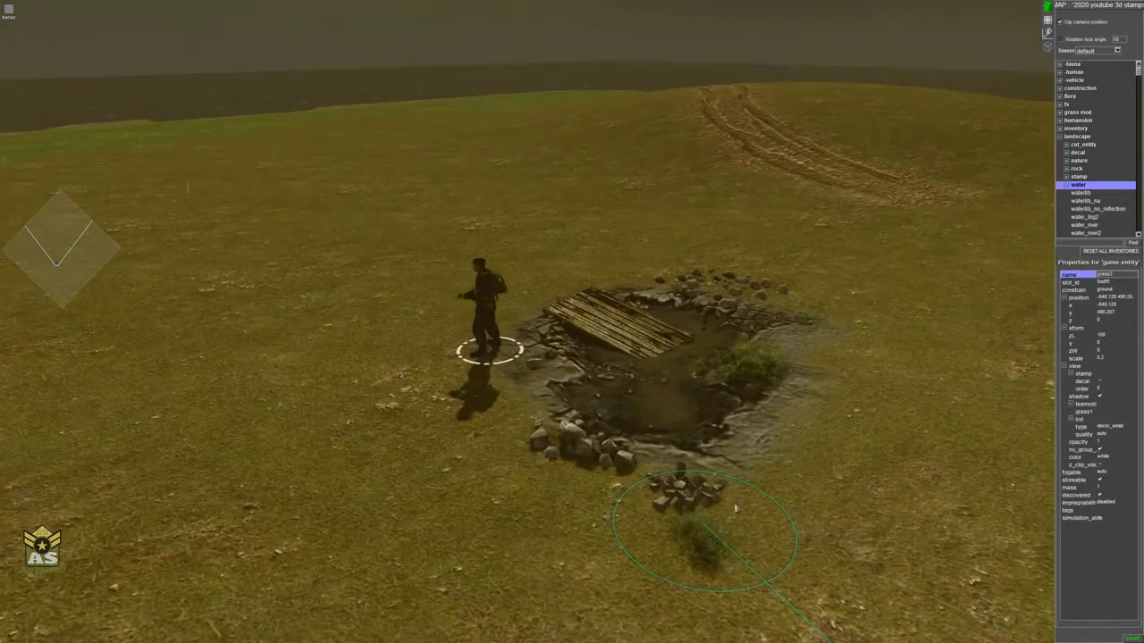
{"action": "key", "text": "ctrl+v"}
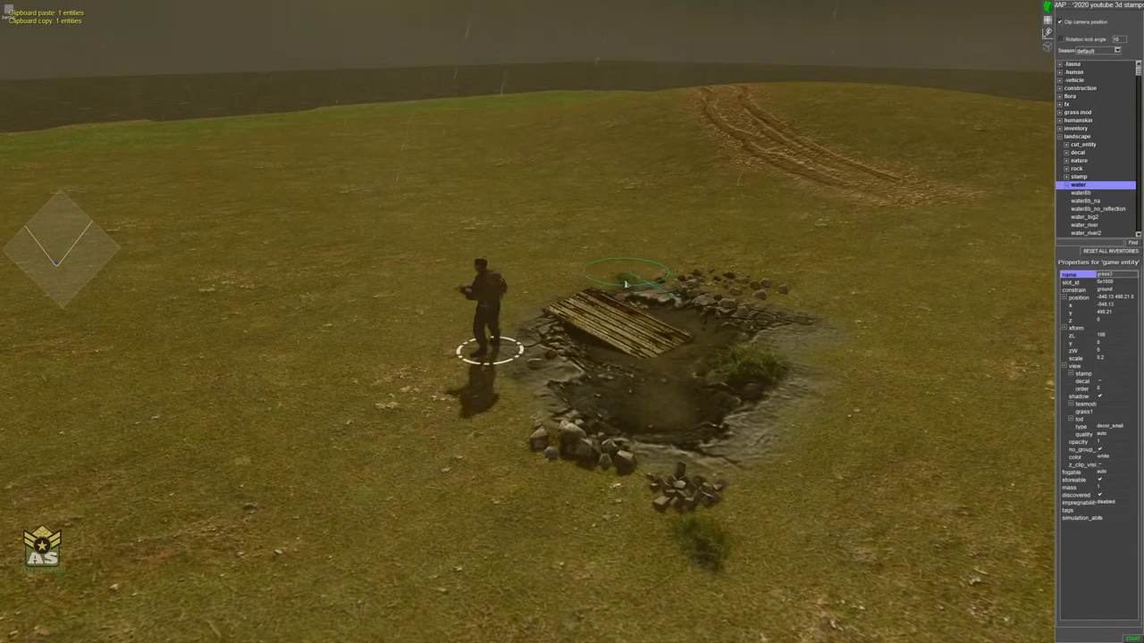
{"action": "key", "text": "ctrl+v"}
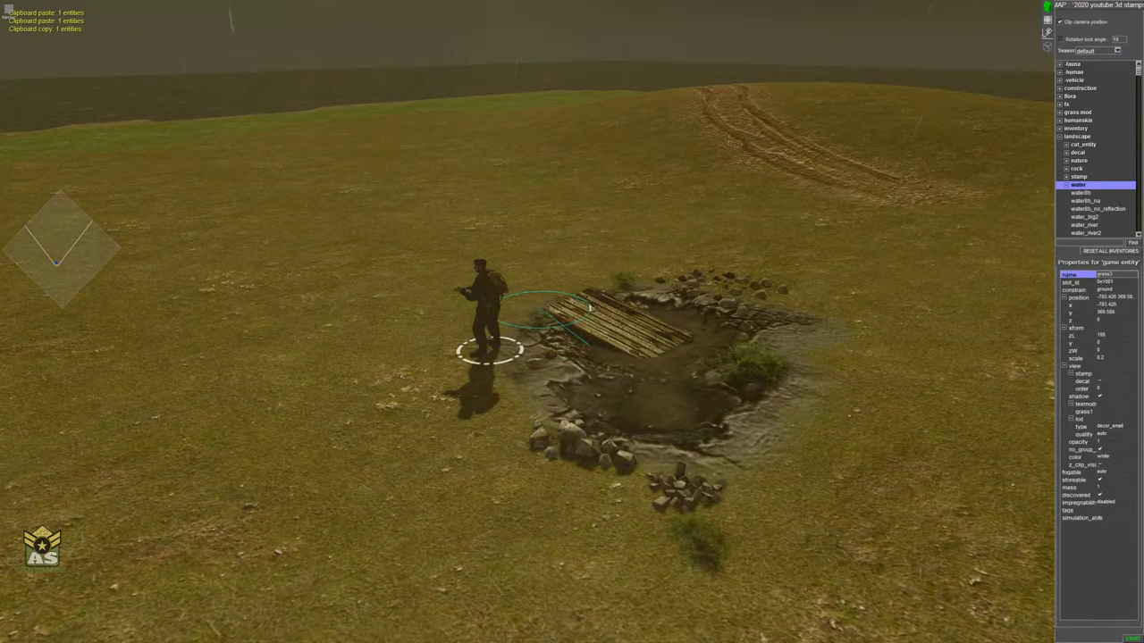
{"action": "left_click_drag", "start_coordinate": [647, 381], "coordinate": [756, 429]}
{"action": "middle_click_drag", "start_coordinate": [755, 429], "coordinate": [892, 382]}
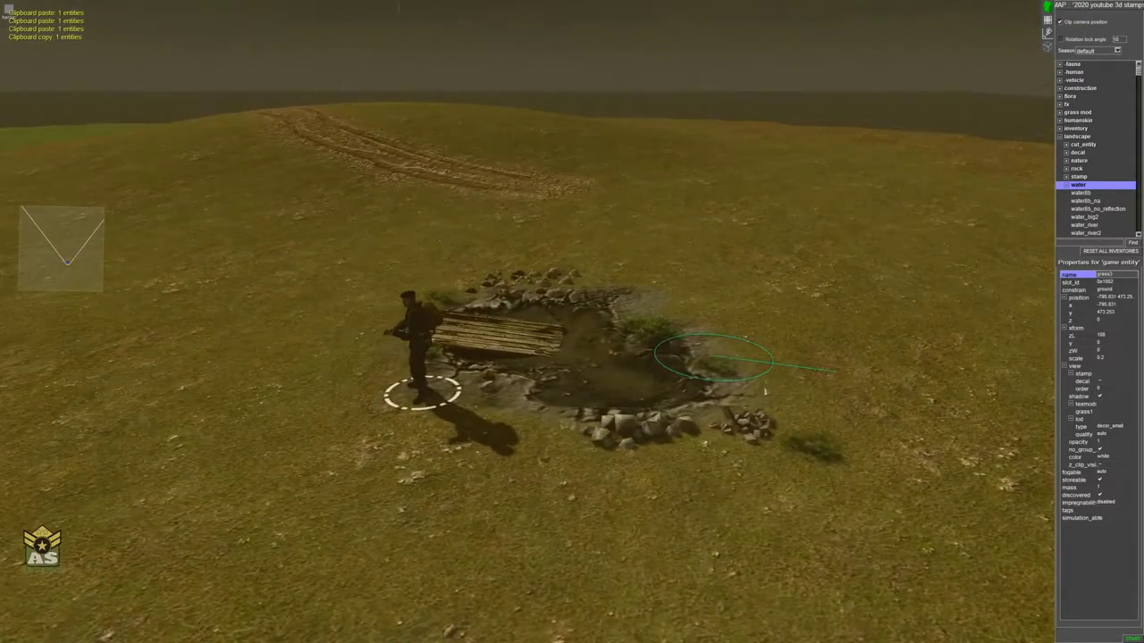
{"action": "middle_click_drag", "start_coordinate": [765, 391], "coordinate": [808, 401]}
{"action": "left_click", "coordinate": [688, 445]}
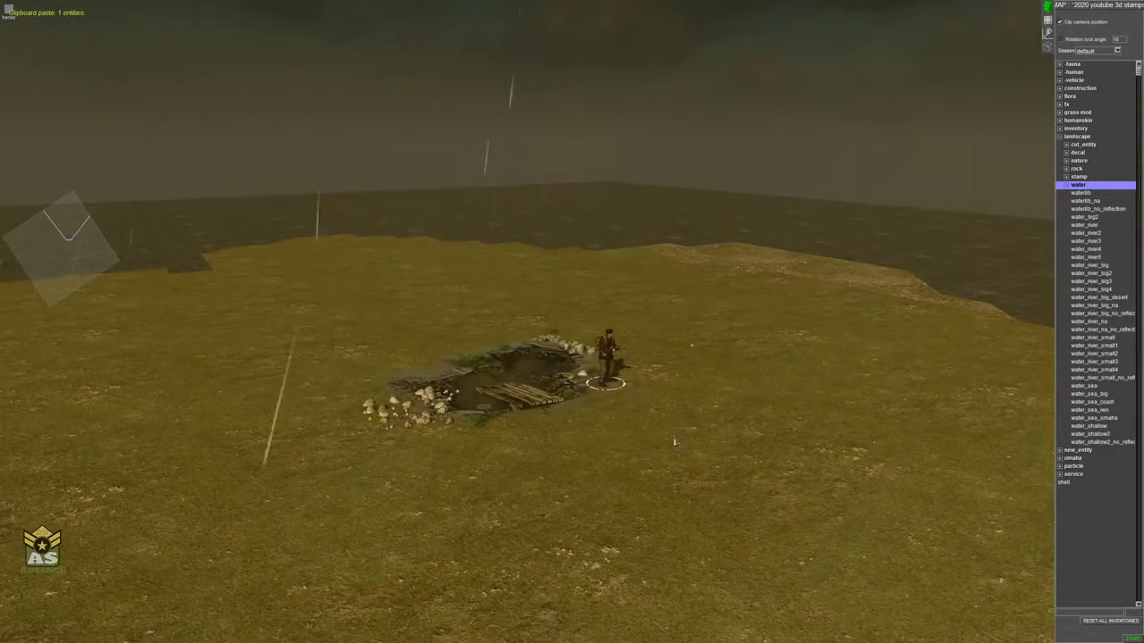
- Enter play mode, select the soldier and send him back and forth across the decorated puddle to test it
{"action": "key", "text": "F1"}
{"action": "left_click", "coordinate": [606, 359]}
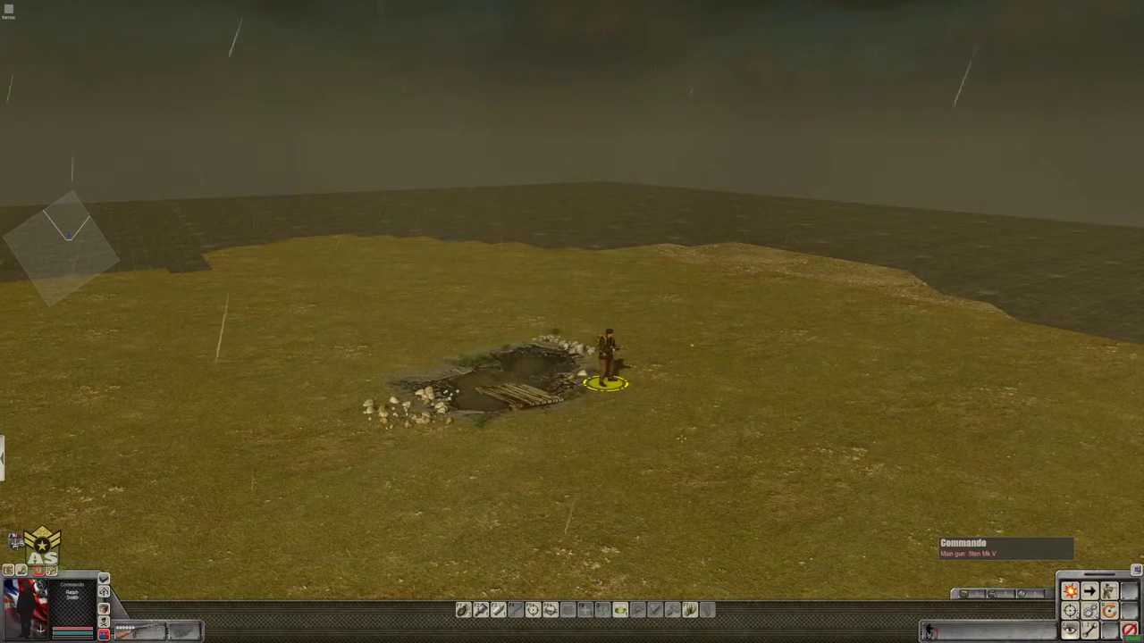
{"action": "right_click", "coordinate": [733, 461]}
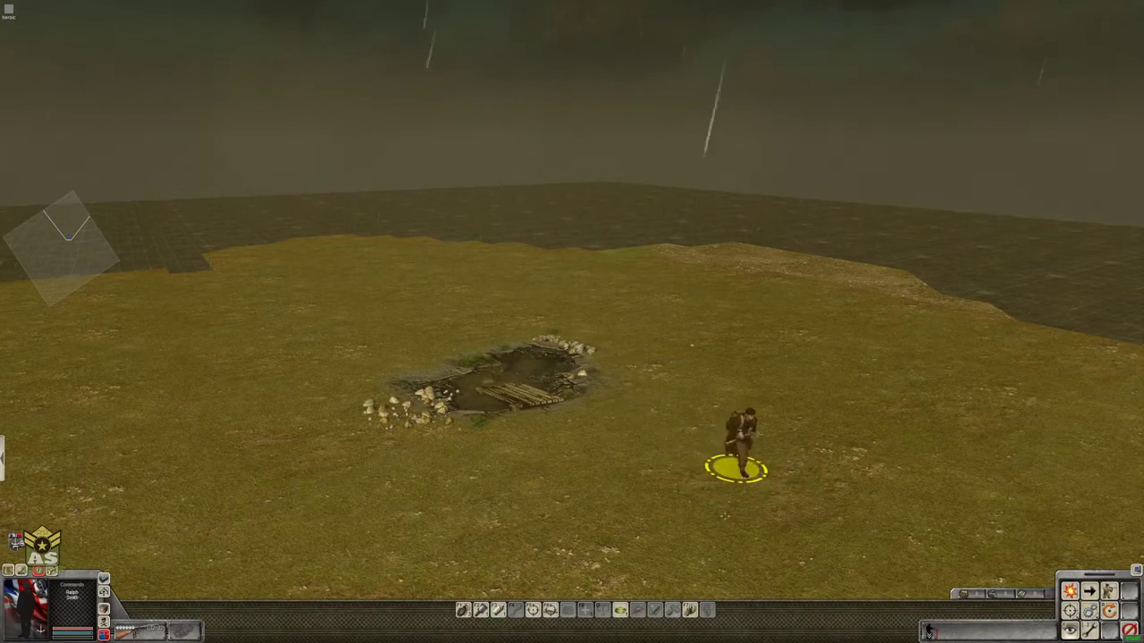
{"action": "right_click", "coordinate": [407, 345]}
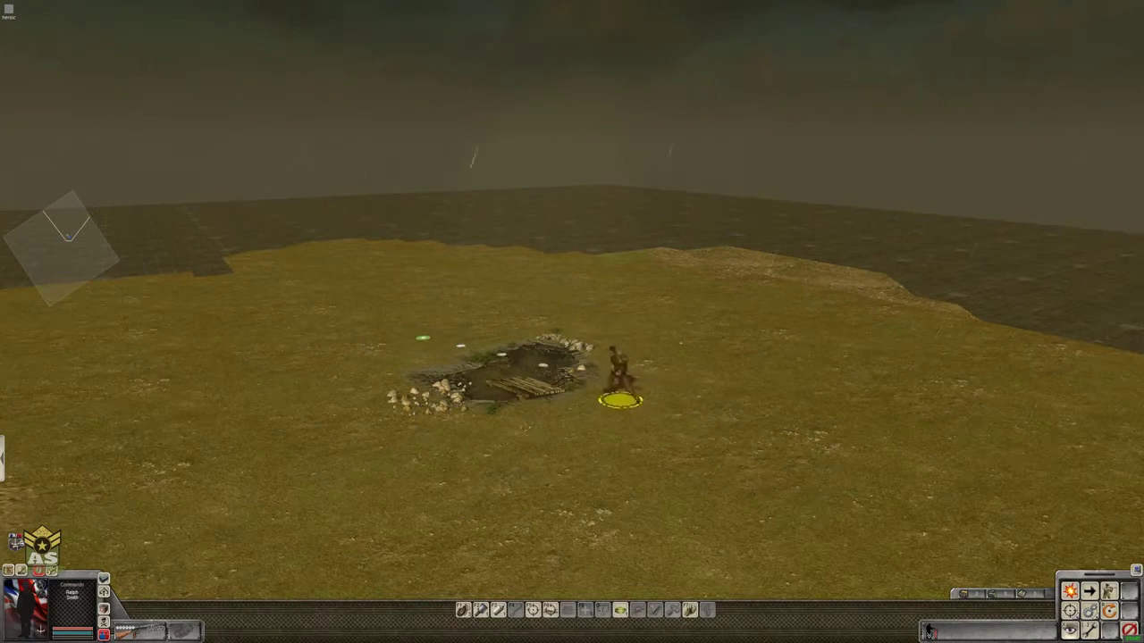
{"action": "right_click", "coordinate": [531, 417]}
{"action": "right_click", "coordinate": [431, 330]}
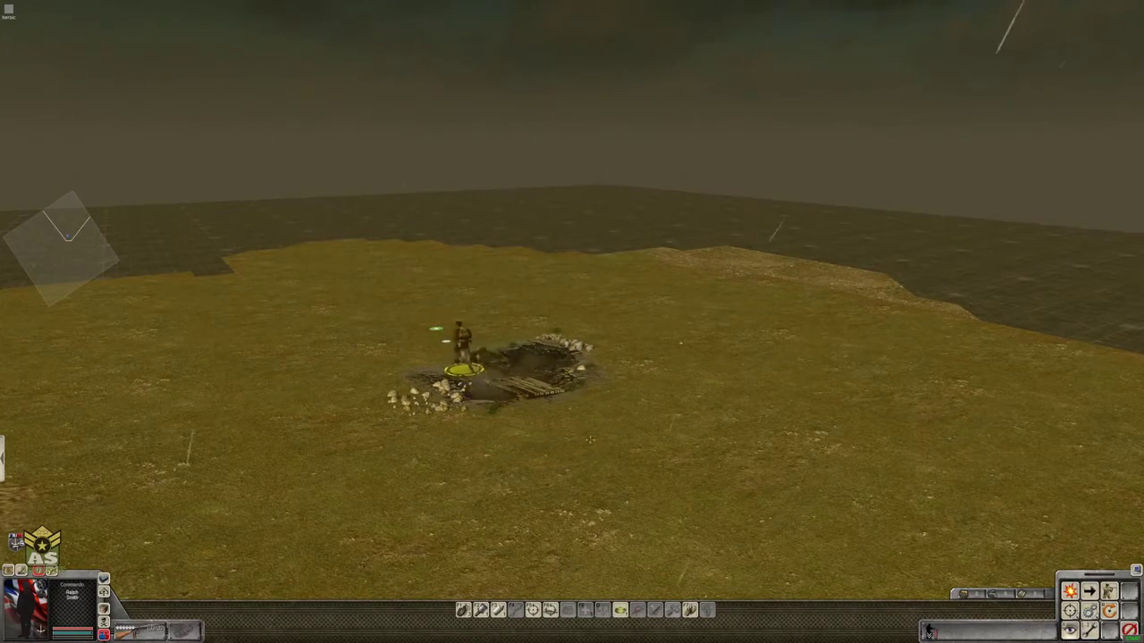
{"action": "middle_click_drag", "start_coordinate": [431, 330], "coordinate": [223, 354]}
{"action": "middle_click_drag", "start_coordinate": [331, 419], "coordinate": [243, 422]}
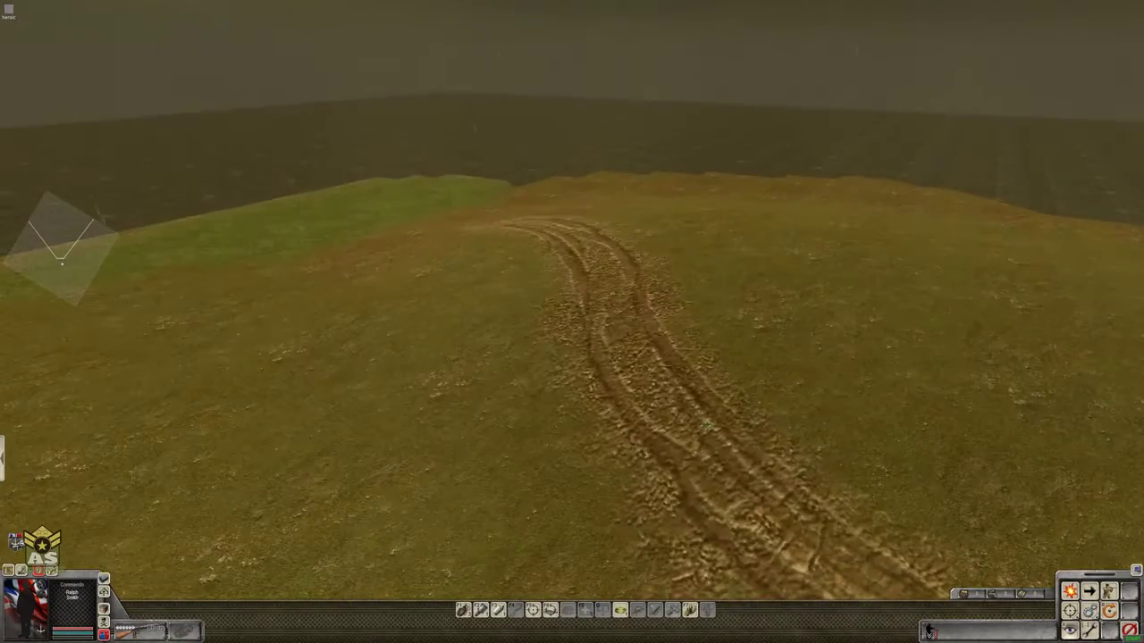
- Return to map editing and set up terrain height editing with a relative fixed height at the mud track
{"action": "key", "text": "F2"}
{"action": "middle_click_drag", "start_coordinate": [706, 426], "coordinate": [963, 412]}
{"action": "middle_click_drag", "start_coordinate": [663, 373], "coordinate": [730, 365]}
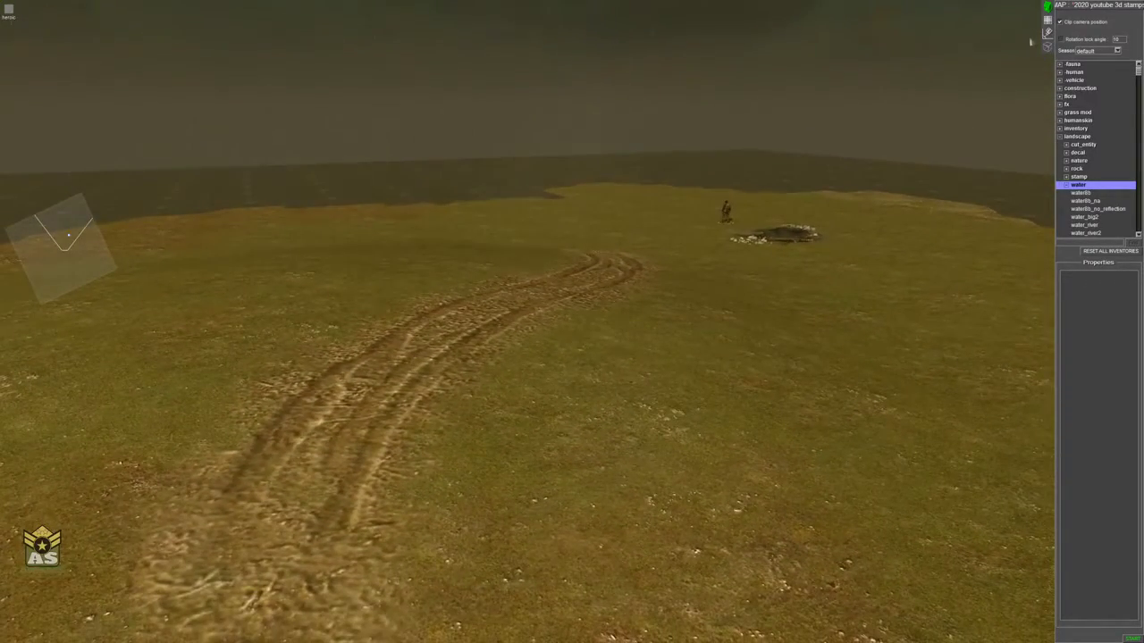
{"action": "left_click", "coordinate": [1048, 20]}
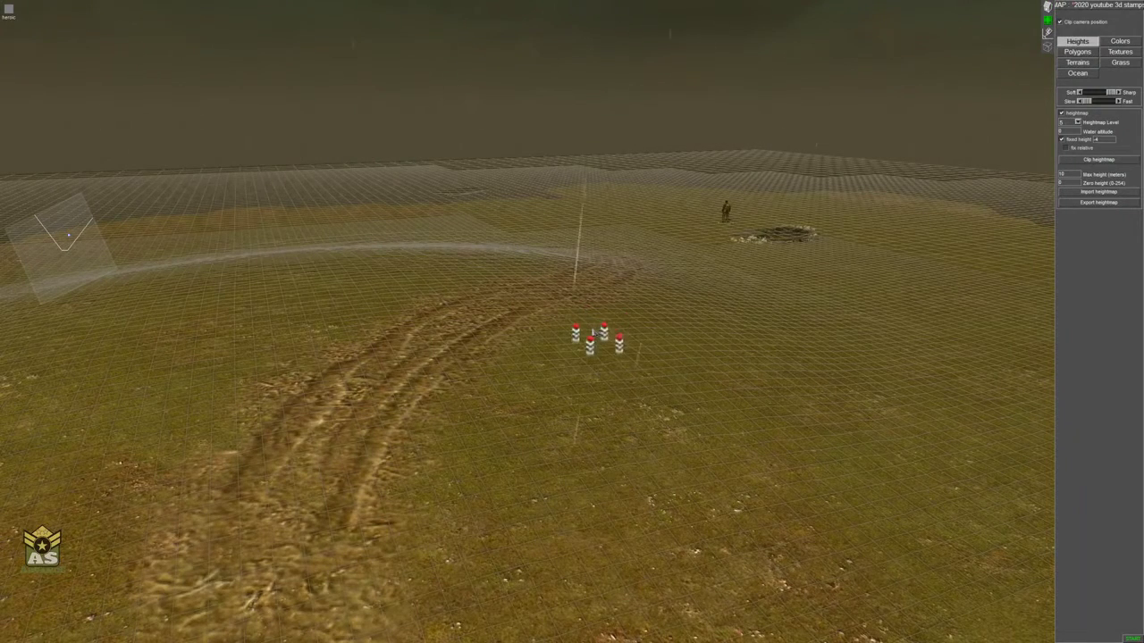
{"action": "middle_click_drag", "start_coordinate": [562, 363], "coordinate": [587, 394]}
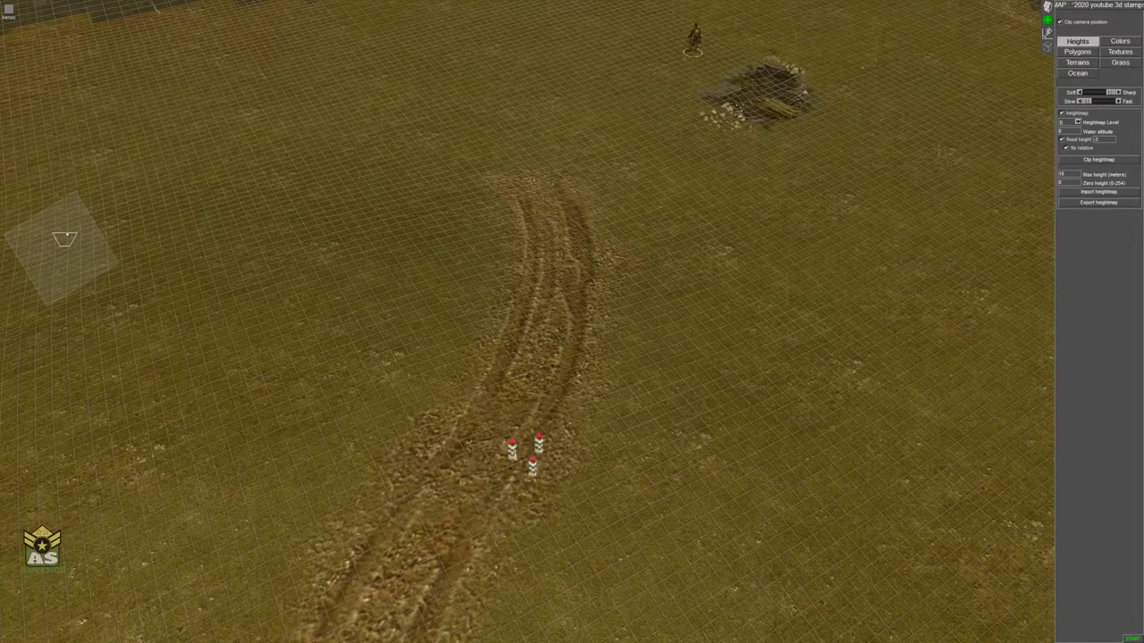
- Sculpt the terrain heights along the mud track's ruts, using a fast brush speed, and check the relief from several angles
{"action": "left_click_drag", "start_coordinate": [426, 615], "coordinate": [417, 633]}
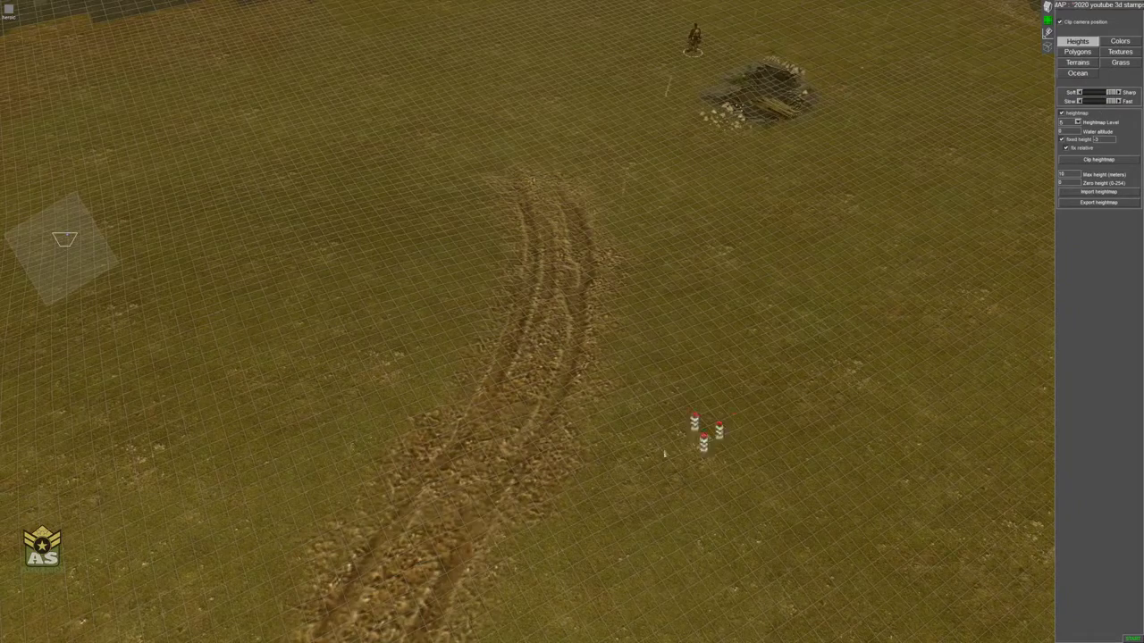
{"action": "mouse_move", "coordinate": [570, 424]}
{"action": "middle_mouse_down"}
{"action": "mouse_move", "coordinate": [623, 393]}
{"action": "mouse_move", "coordinate": [611, 383]}
{"action": "middle_mouse_up"}
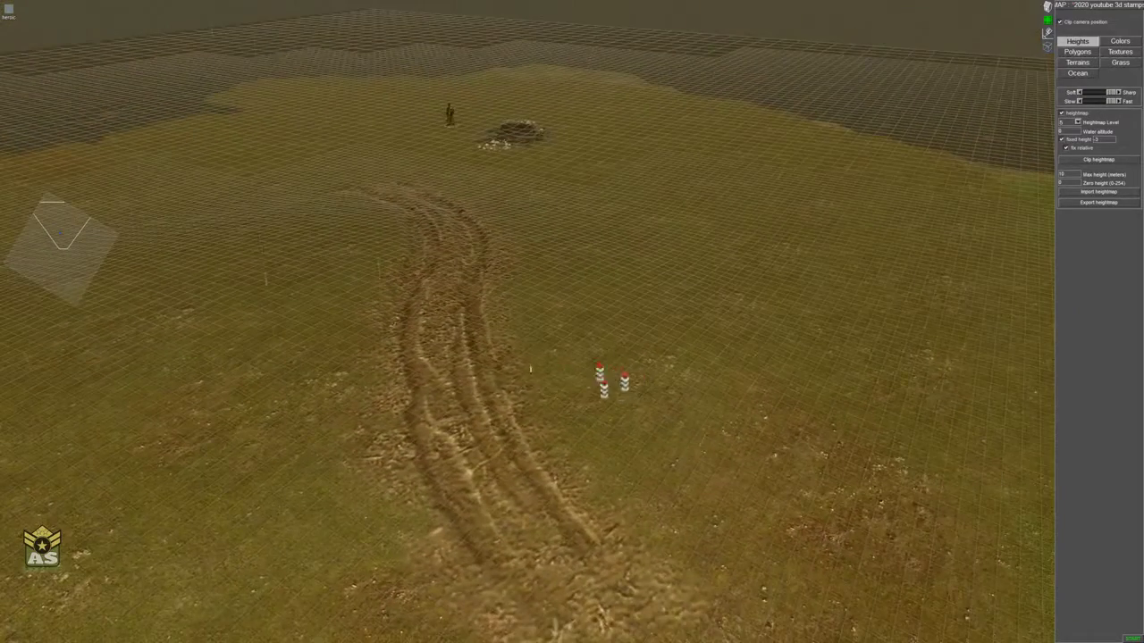
{"action": "mouse_move", "coordinate": [533, 359]}
{"action": "middle_mouse_down"}
{"action": "mouse_move", "coordinate": [546, 364]}
{"action": "mouse_move", "coordinate": [649, 305]}
{"action": "mouse_move", "coordinate": [543, 322]}
{"action": "mouse_move", "coordinate": [542, 334]}
{"action": "middle_mouse_up"}
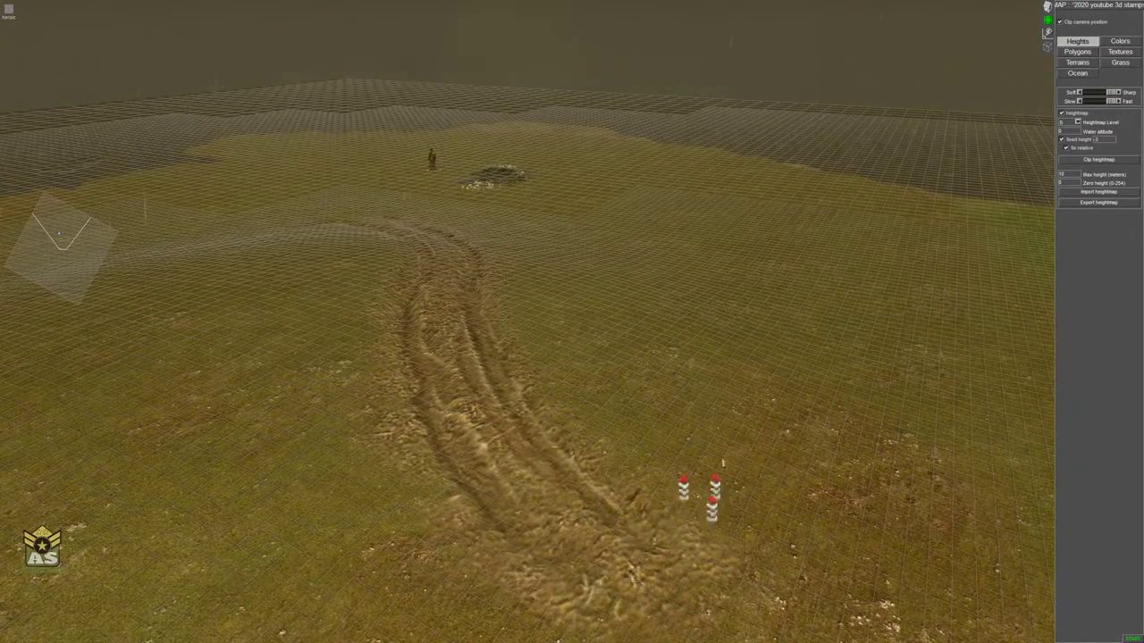
{"action": "mouse_move", "coordinate": [703, 490]}
{"action": "middle_mouse_down"}
{"action": "mouse_move", "coordinate": [703, 407]}
{"action": "mouse_move", "coordinate": [751, 382]}
{"action": "mouse_move", "coordinate": [708, 407]}
{"action": "middle_mouse_up"}
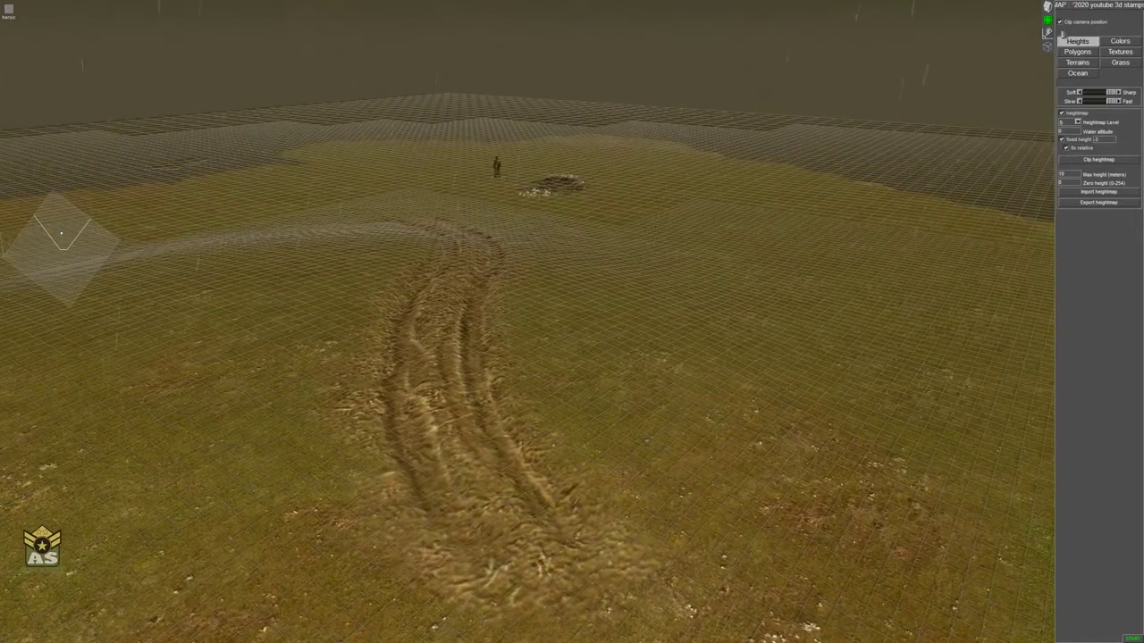
- Return to entity editing, duplicate both mud track stamps, place the copy beside the original track and deselect it
{"action": "left_click", "coordinate": [1049, 6]}
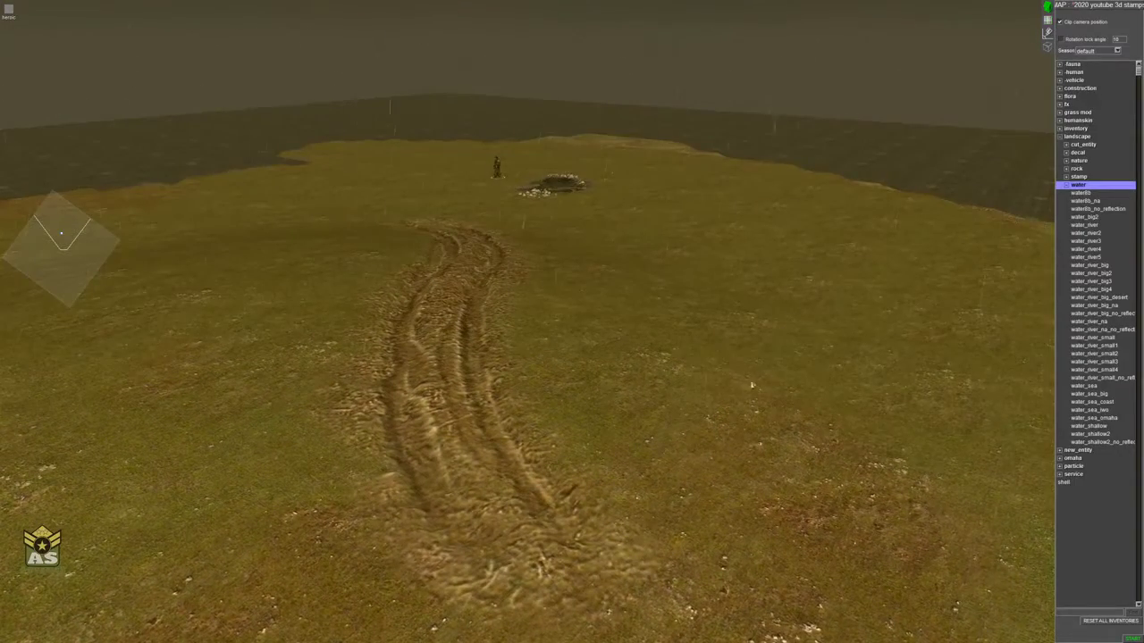
{"action": "middle_click_drag", "start_coordinate": [684, 426], "coordinate": [676, 391]}
{"action": "left_click_drag", "start_coordinate": [397, 212], "coordinate": [540, 471]}
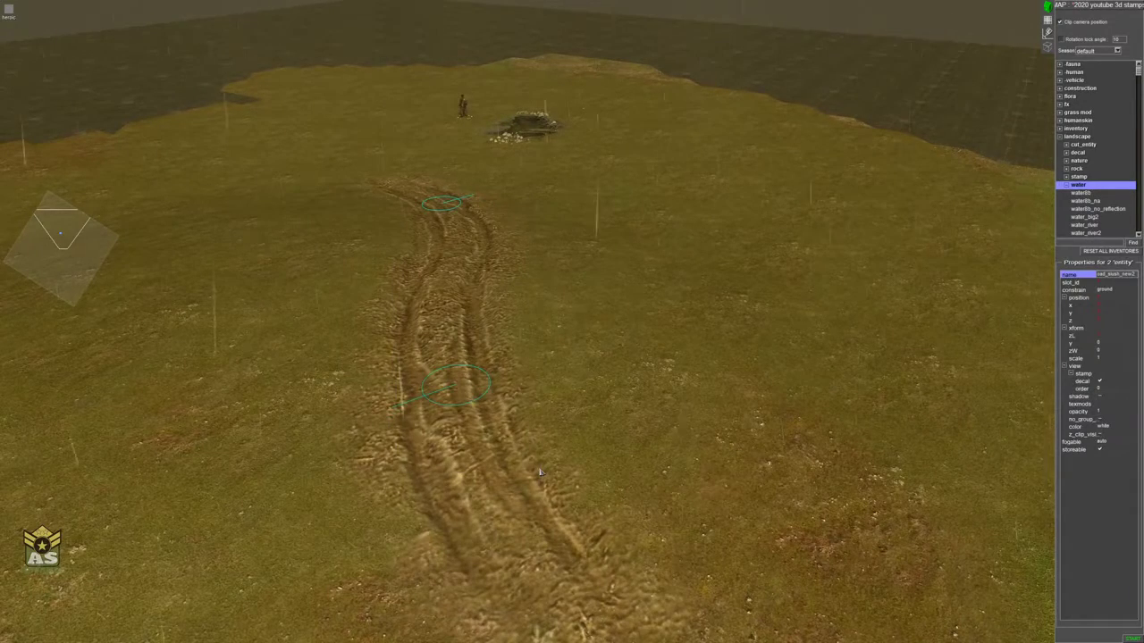
{"action": "key", "text": "ctrl+v"}
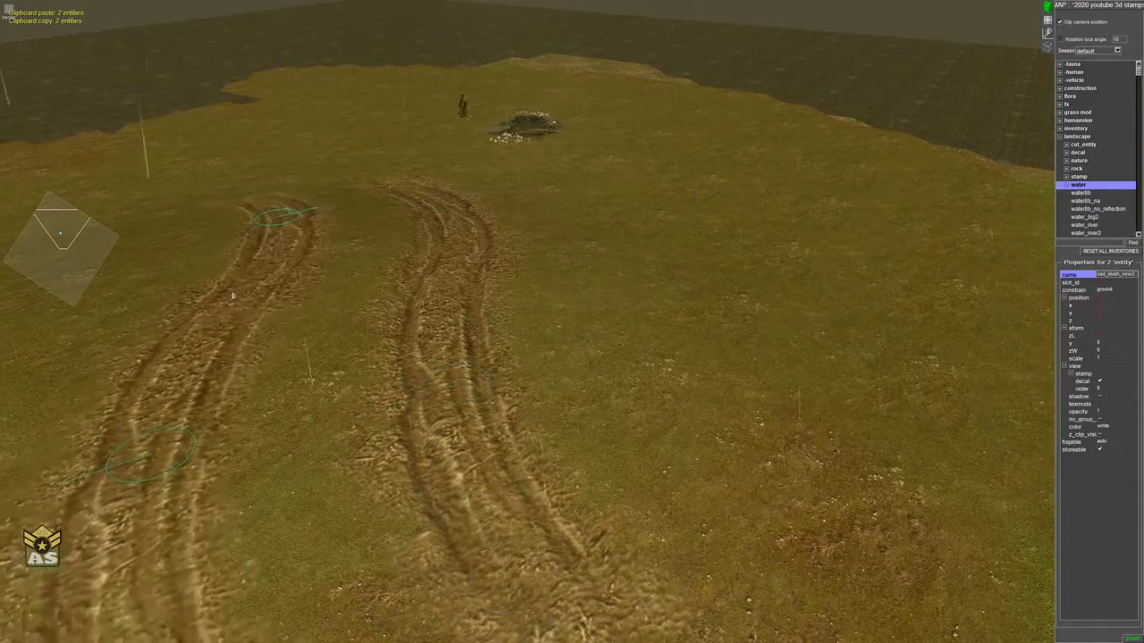
{"action": "middle_click_drag", "start_coordinate": [575, 352], "coordinate": [590, 313]}
{"action": "left_click", "coordinate": [656, 377]}
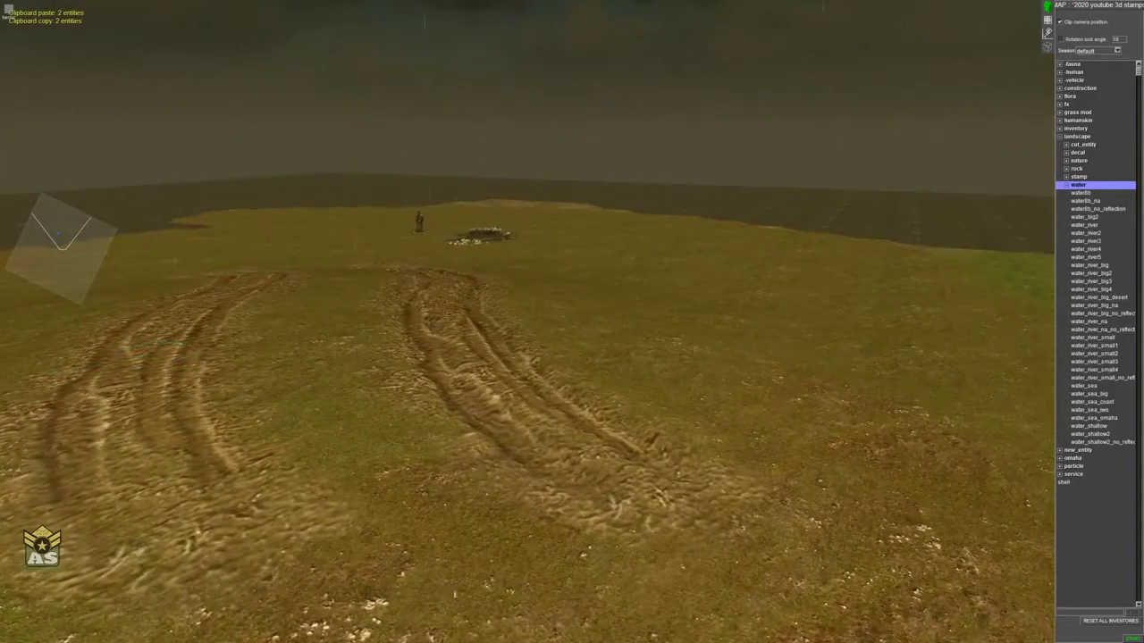
- Examine the two mud tracks and the decorated puddle from several angles across the map
{"action": "key", "text": "Down"}
{"action": "key", "text": "Left"}
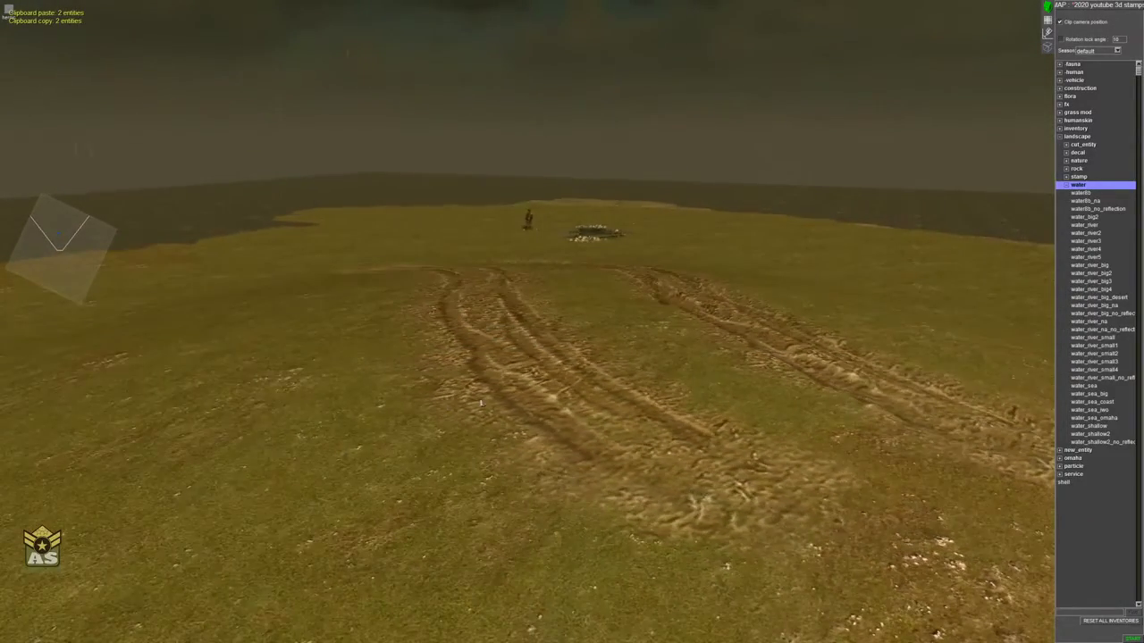
{"action": "middle_click_drag", "start_coordinate": [572, 358], "coordinate": [162, 294]}
{"action": "middle_click_drag", "start_coordinate": [683, 415], "coordinate": [716, 93]}
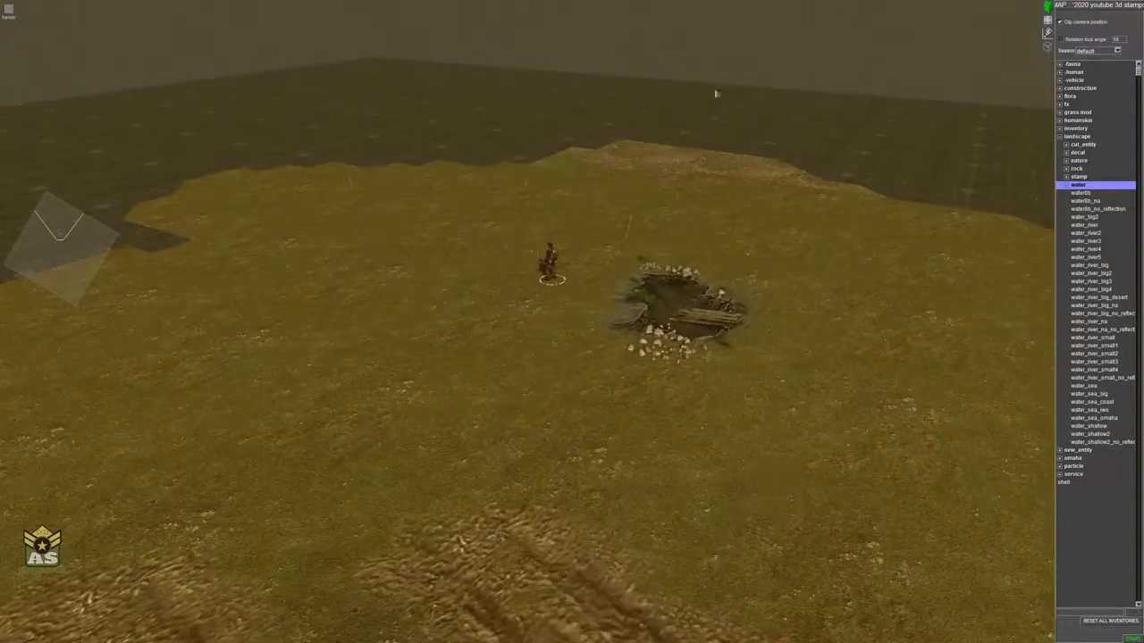
{"action": "middle_click_drag", "start_coordinate": [829, 473], "coordinate": [398, 415]}
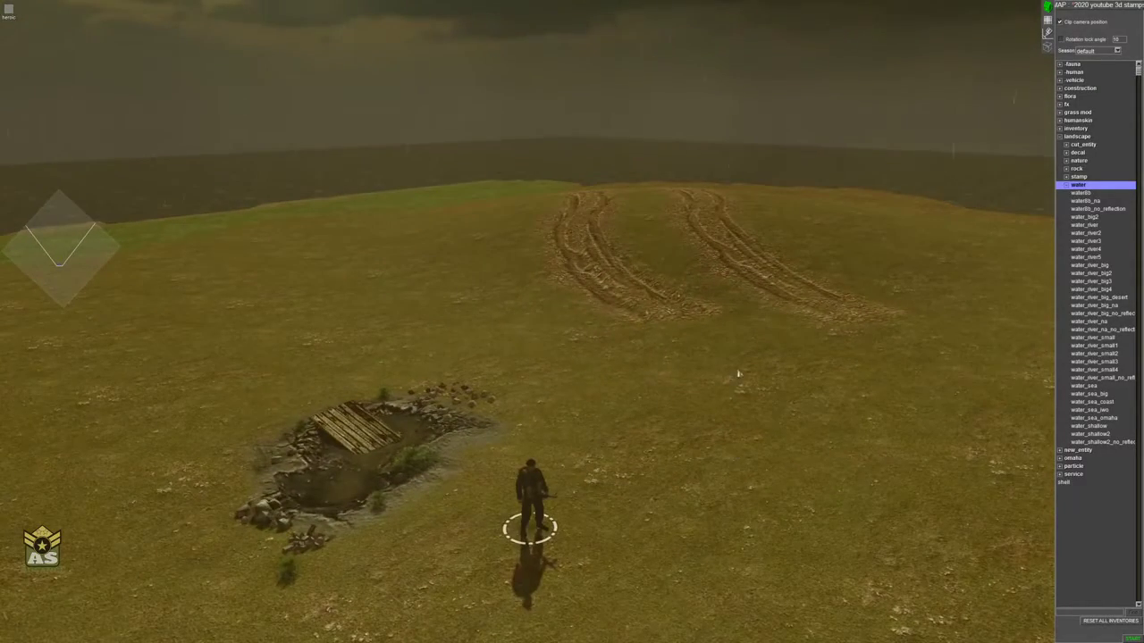
{"action": "mouse_move", "coordinate": [702, 3]}
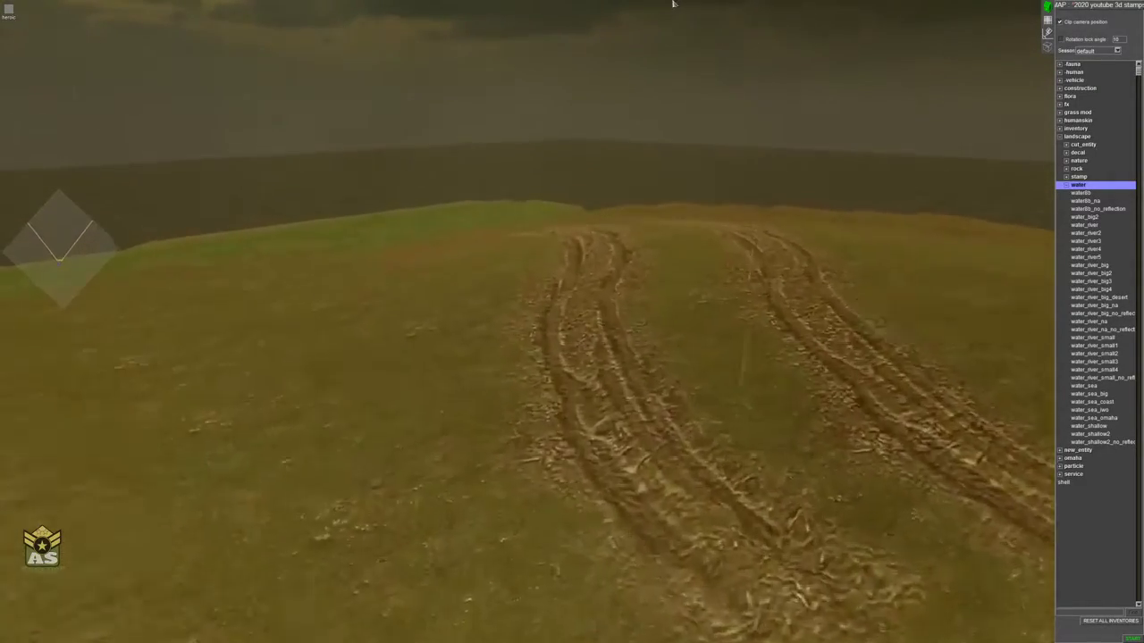
{"action": "middle_click_drag", "start_coordinate": [766, 475], "coordinate": [959, 419]}
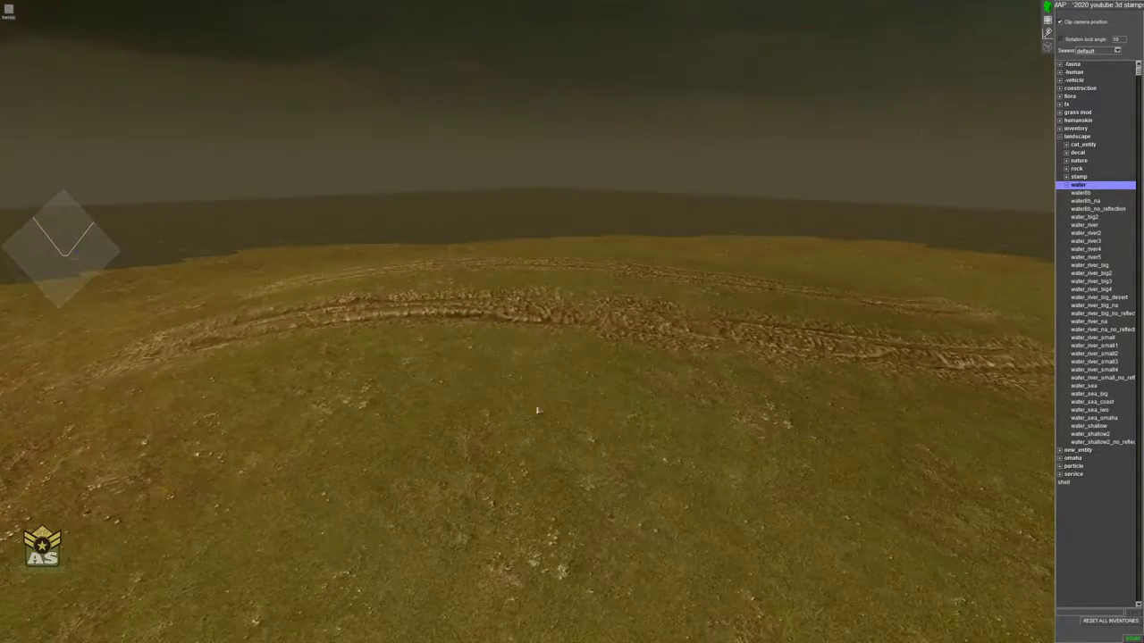
{"action": "middle_click_drag", "start_coordinate": [538, 411], "coordinate": [640, 400]}
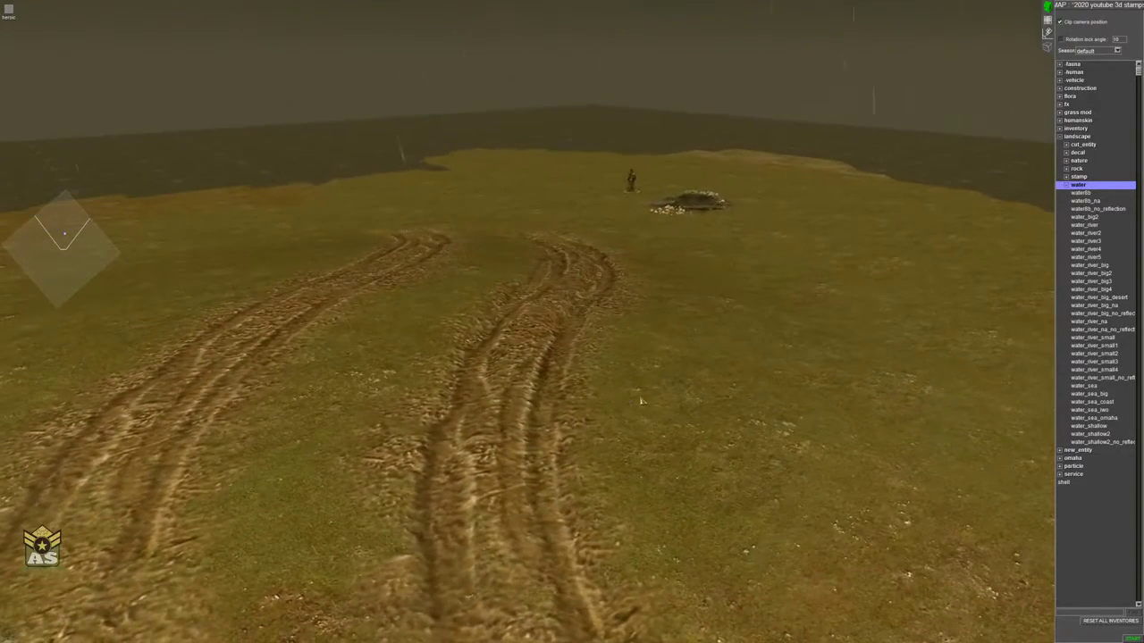